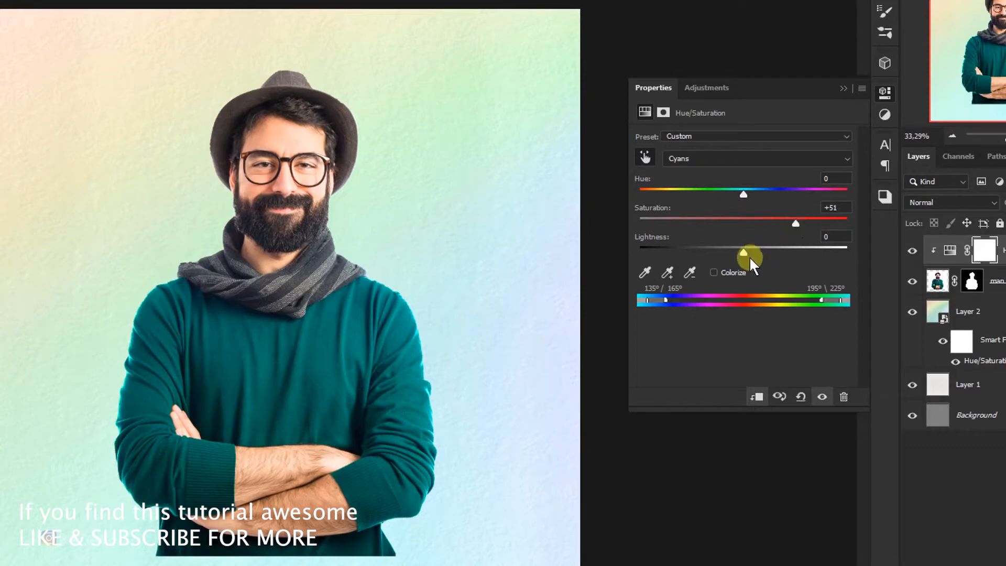
Set the Cyans to hue -118 and lightness +46 in the man's Hue/Saturation adjustment, and compare the result with it hidden
drag(750, 257, 784, 255)
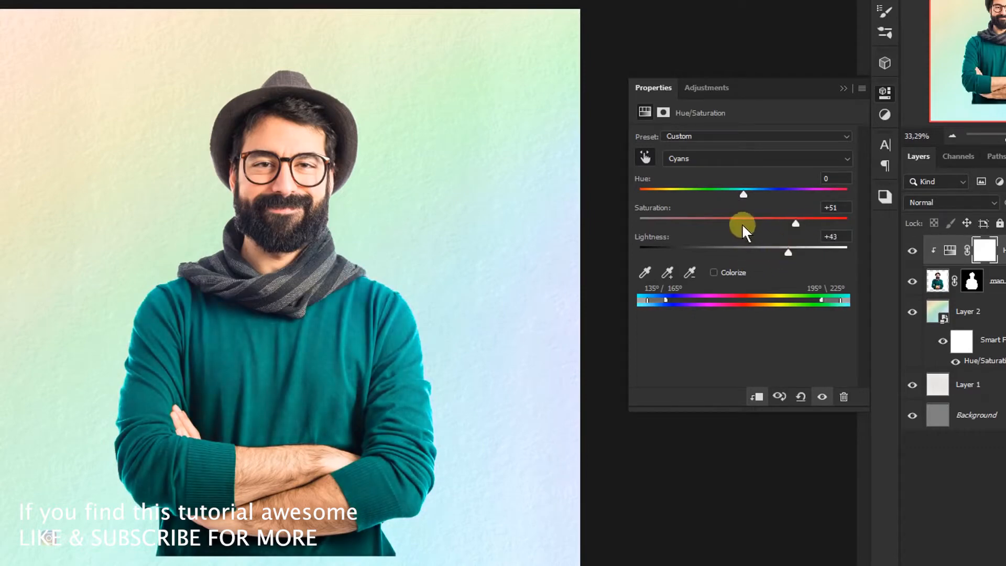
drag(743, 193, 671, 192)
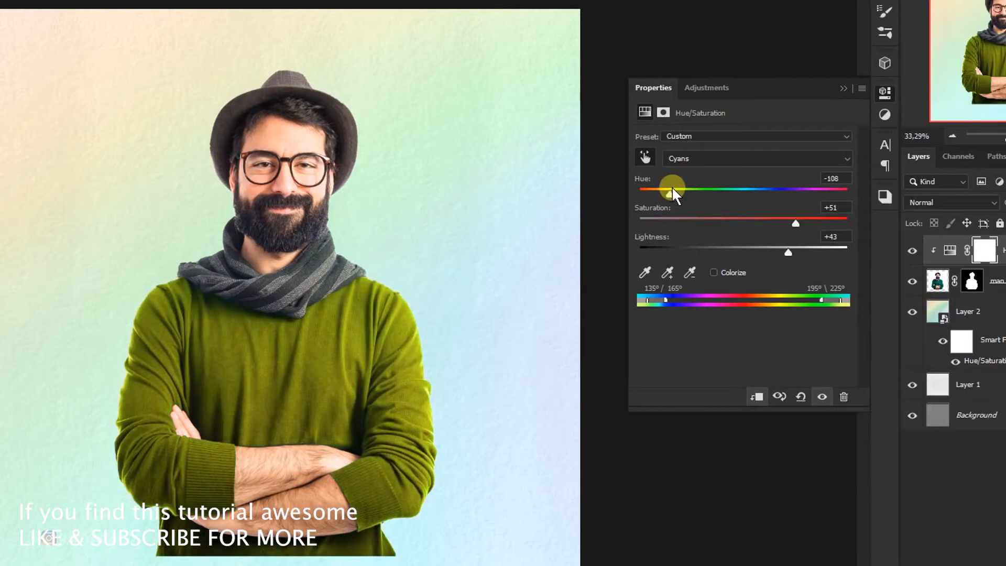
drag(669, 194, 663, 194)
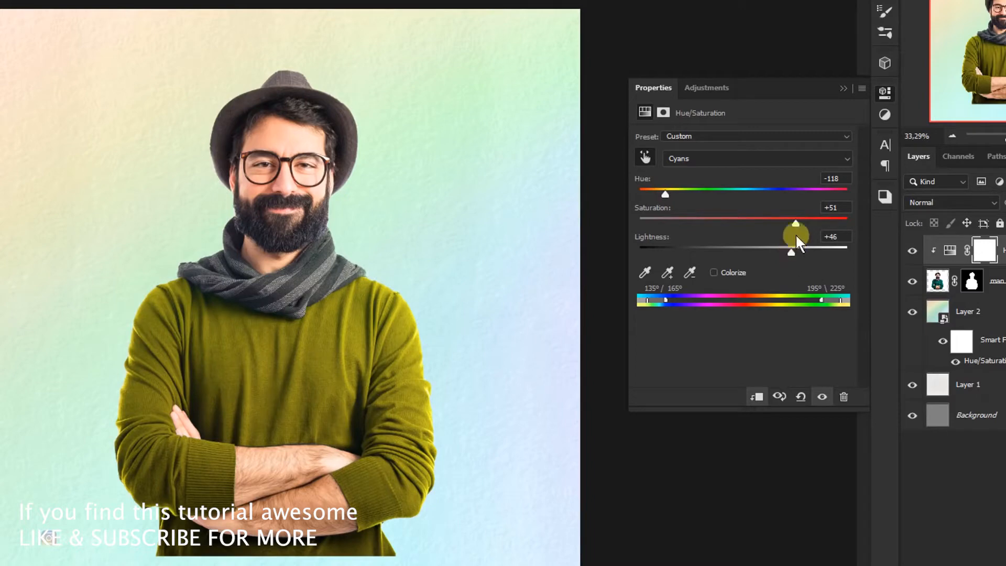
click(853, 98)
click(912, 251)
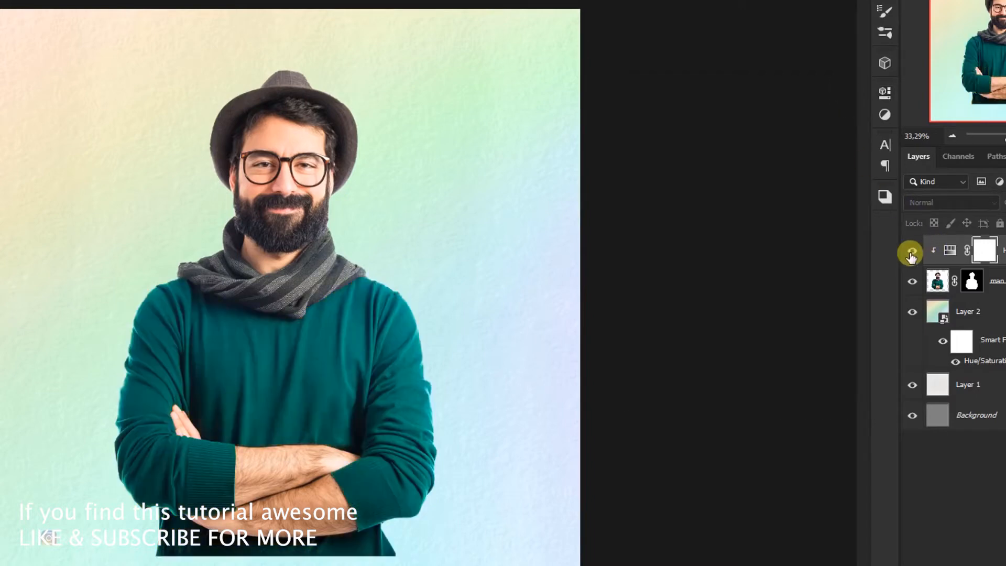
click(912, 251)
click(950, 250)
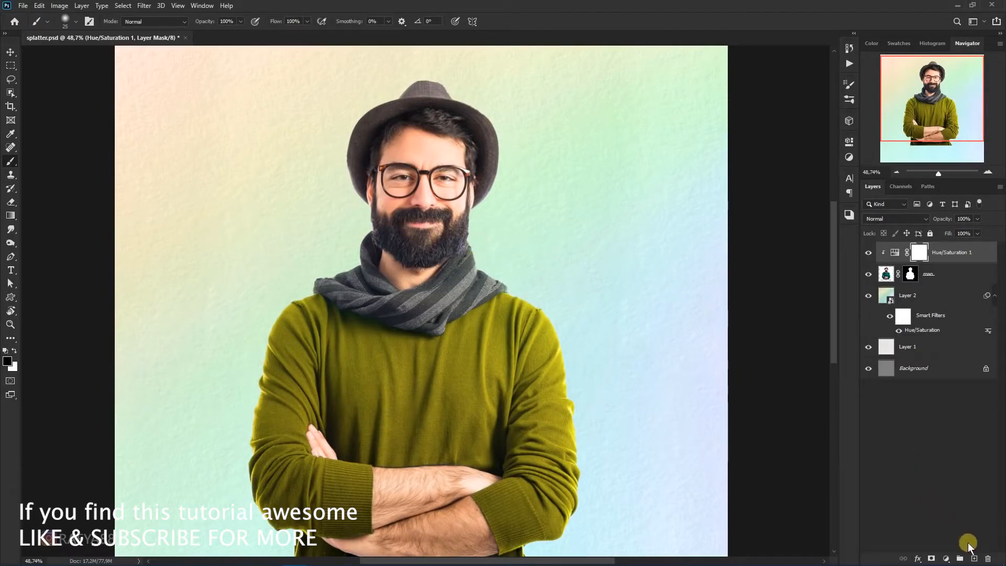
Add a new layer on top and set up a round Brush with 100% hardness and black paint
click(975, 558)
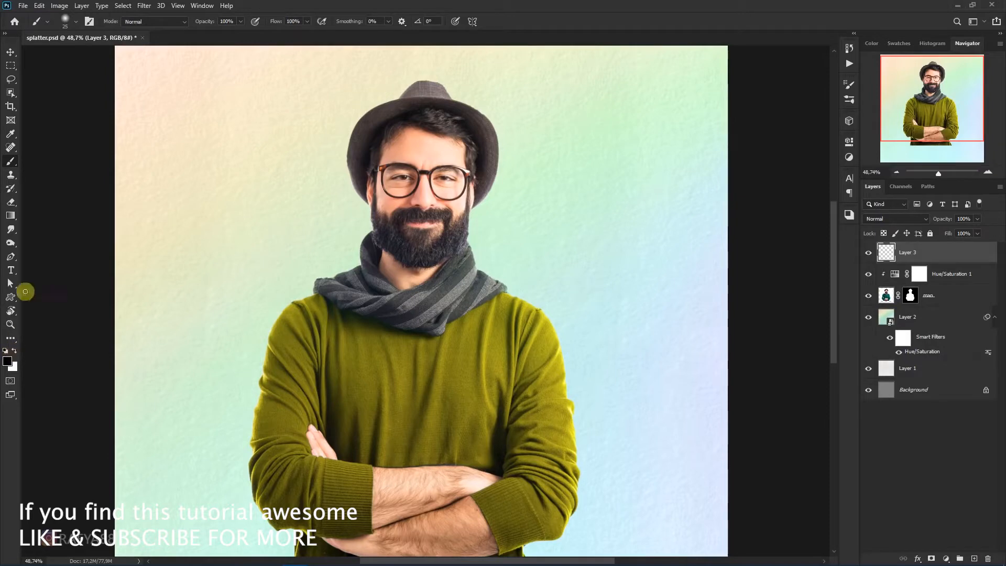
right_click(11, 159)
click(32, 162)
right_click(328, 187)
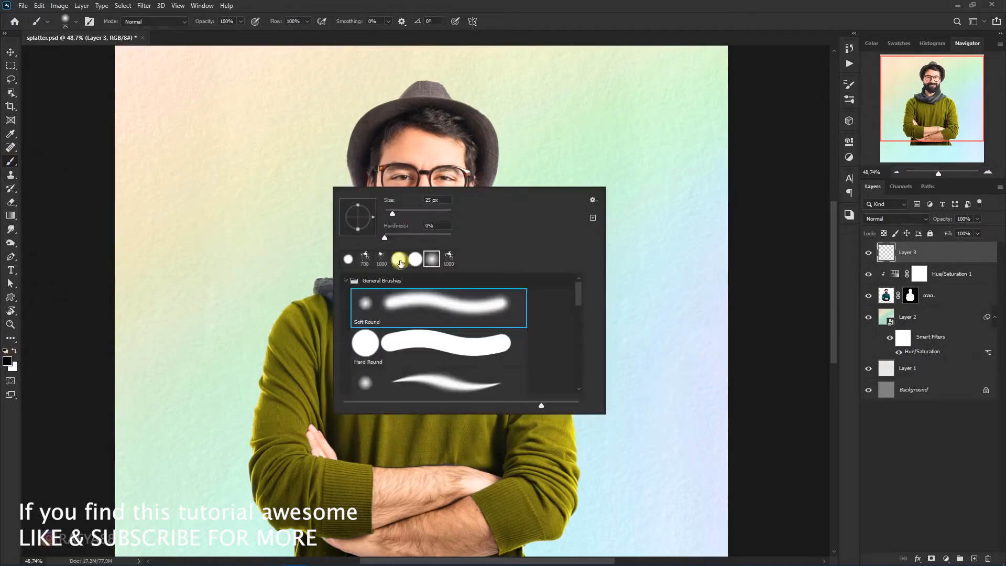
click(445, 236)
drag(533, 137, 546, 188)
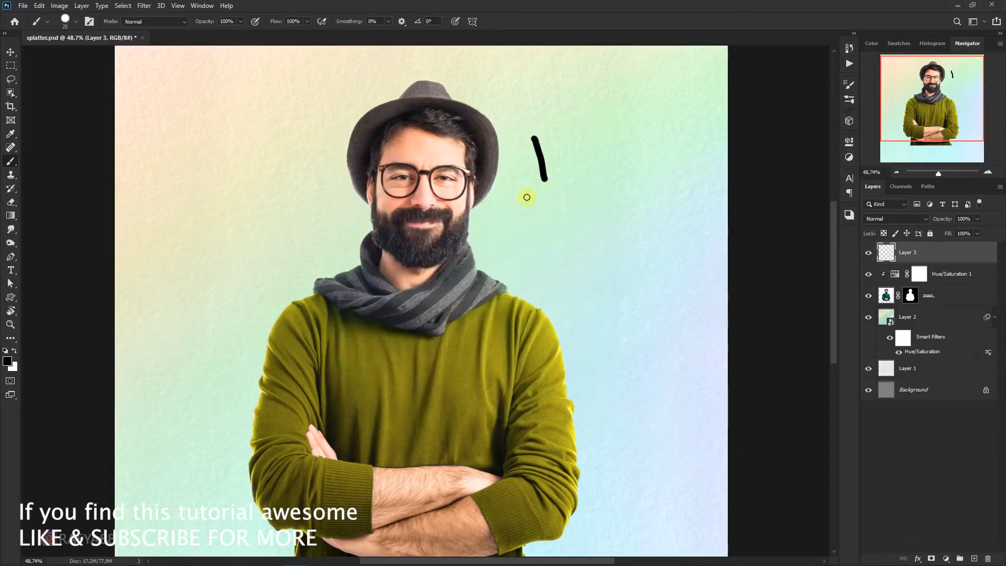
key(ctrl+z)
right_click(510, 178)
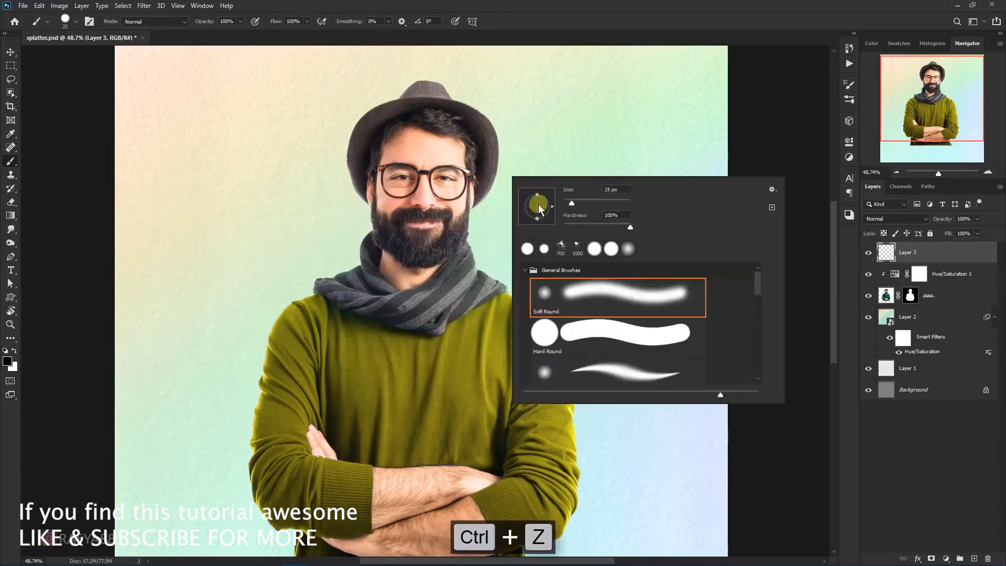
click(542, 157)
drag(518, 131, 535, 165)
key(ctrl+z)
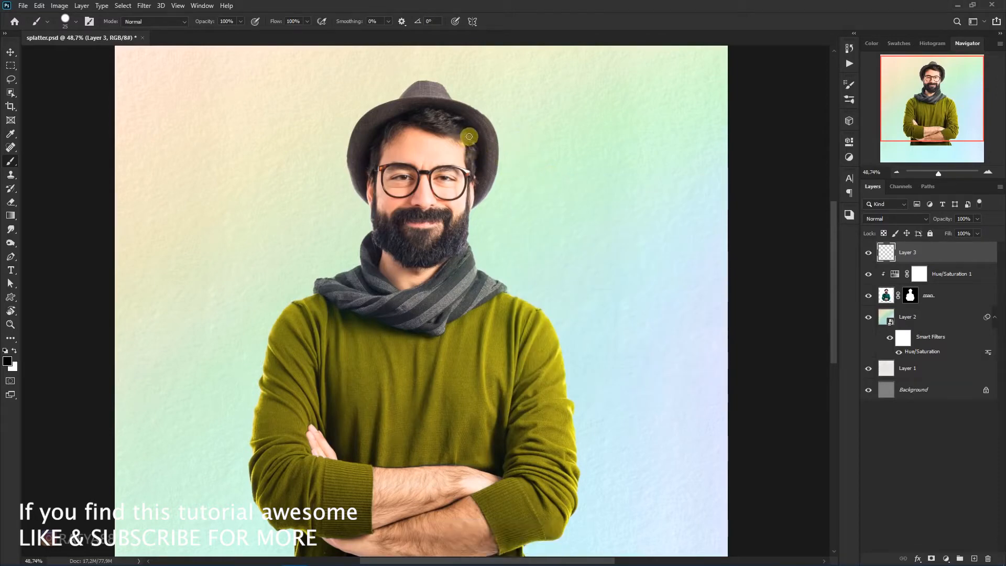
Reduce the hard brush to about 20 px, try a short stroke beside the hat and undo it
right_click(470, 135)
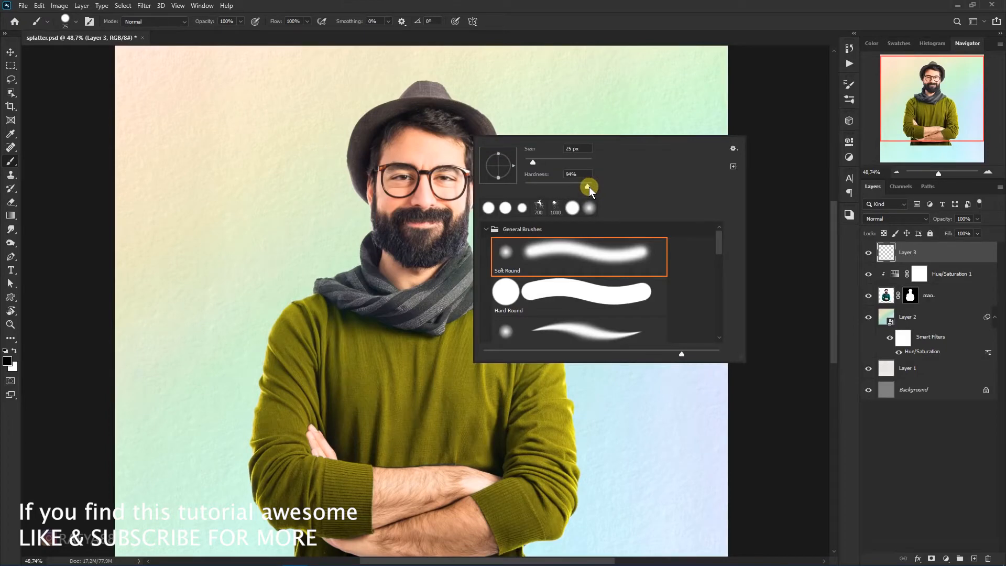
click(575, 173)
drag(533, 162, 530, 161)
drag(511, 107, 520, 124)
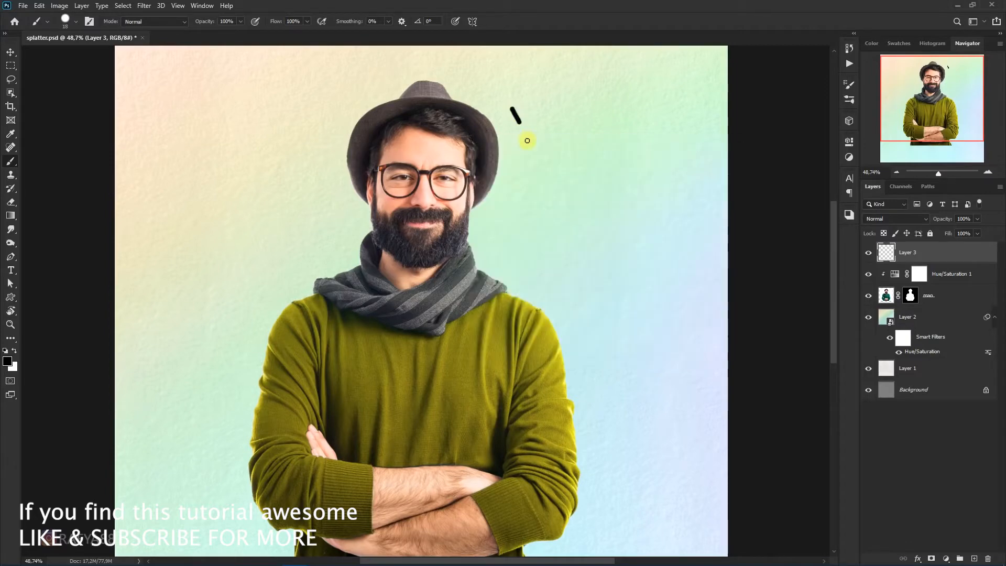
key(ctrl+z)
Paint a black outline over the hat's crown and down its left brim to the ear
drag(438, 81, 454, 100)
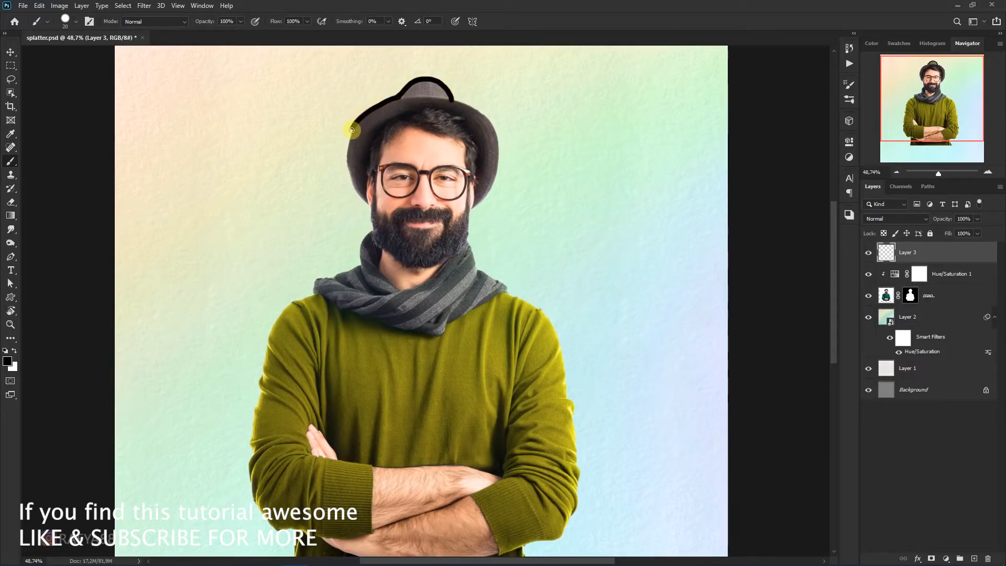
drag(351, 130, 345, 147)
key(ctrl+z)
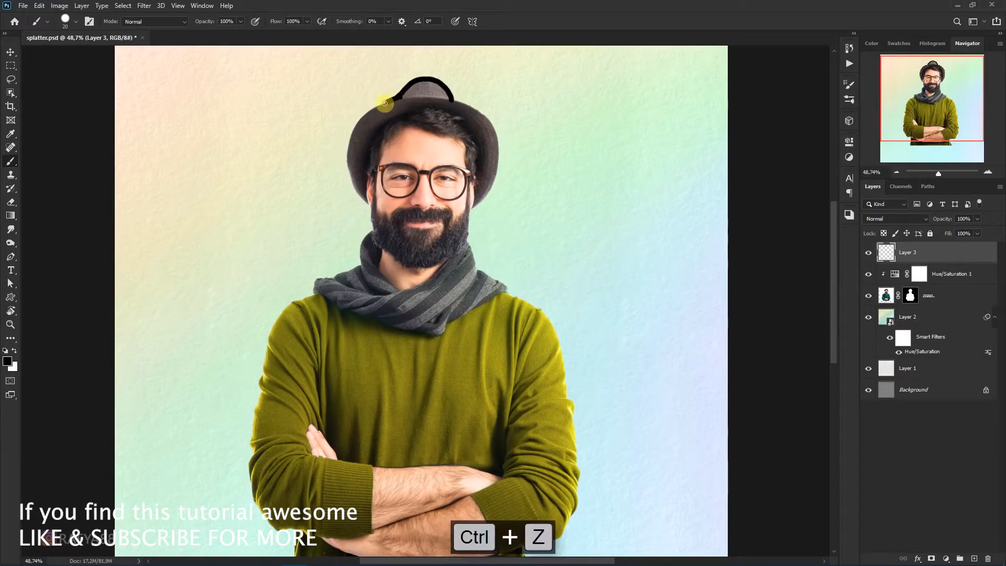
drag(355, 124, 347, 140)
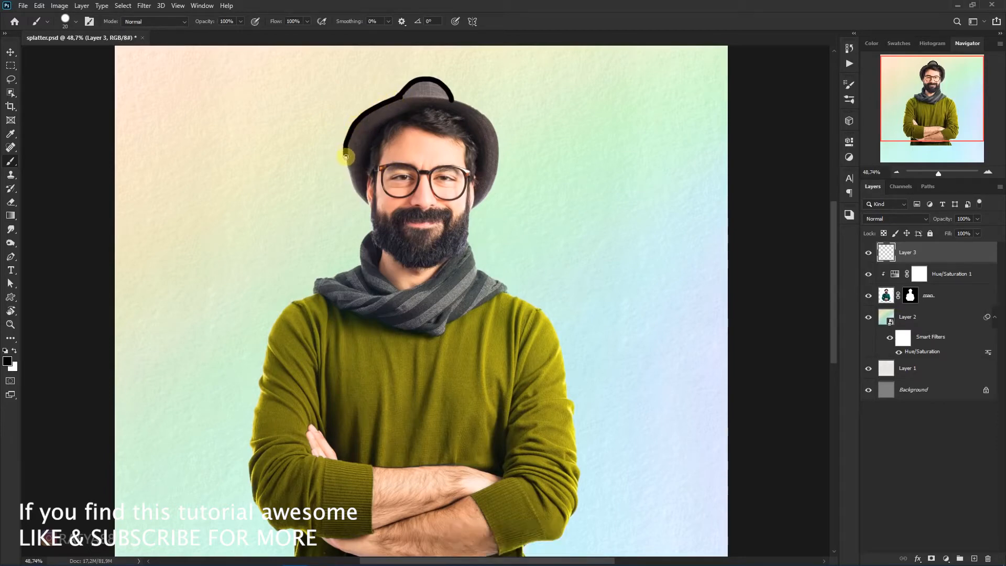
drag(352, 183, 371, 211)
Outline the man's right-hand side in black from the hat brim along the neck, scarf, shoulder and arm to the cuff
mouse_move(435, 96)
mouse_down()
mouse_move(476, 110)
mouse_move(497, 135)
mouse_move(493, 184)
mouse_move(468, 220)
mouse_move(475, 263)
mouse_move(504, 295)
mouse_move(540, 311)
mouse_move(556, 348)
mouse_up()
key(ctrl+z)
key(ctrl+z)
mouse_move(502, 289)
mouse_down()
mouse_move(551, 322)
mouse_move(566, 394)
mouse_up()
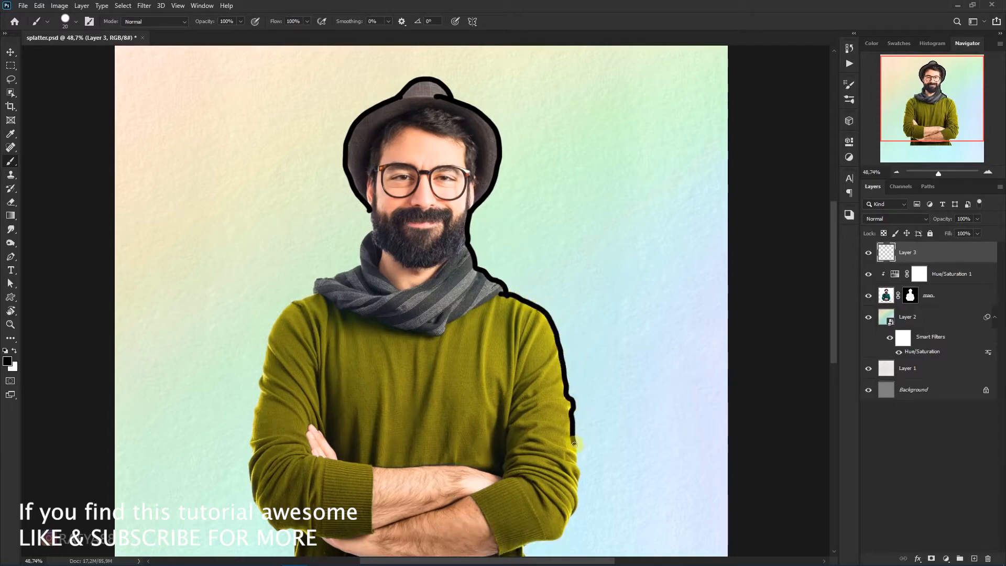
drag(576, 459, 578, 480)
drag(543, 540, 500, 553)
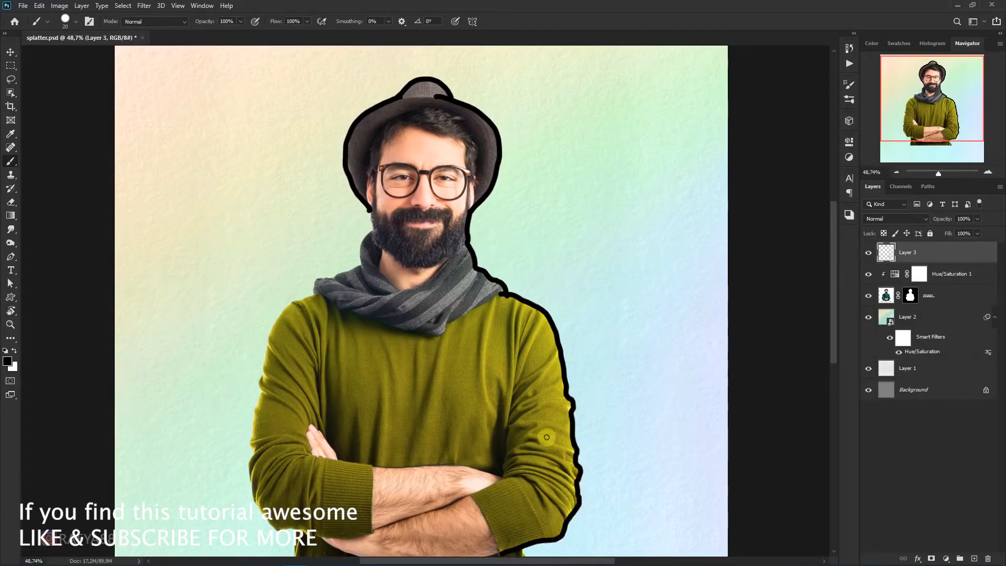
Outline the man's left-hand side in black from below the hat along the neck, scarf, shoulder and arm to the cuff
mouse_move(546, 437)
mouse_down()
mouse_move(579, 360)
mouse_move(585, 364)
mouse_up()
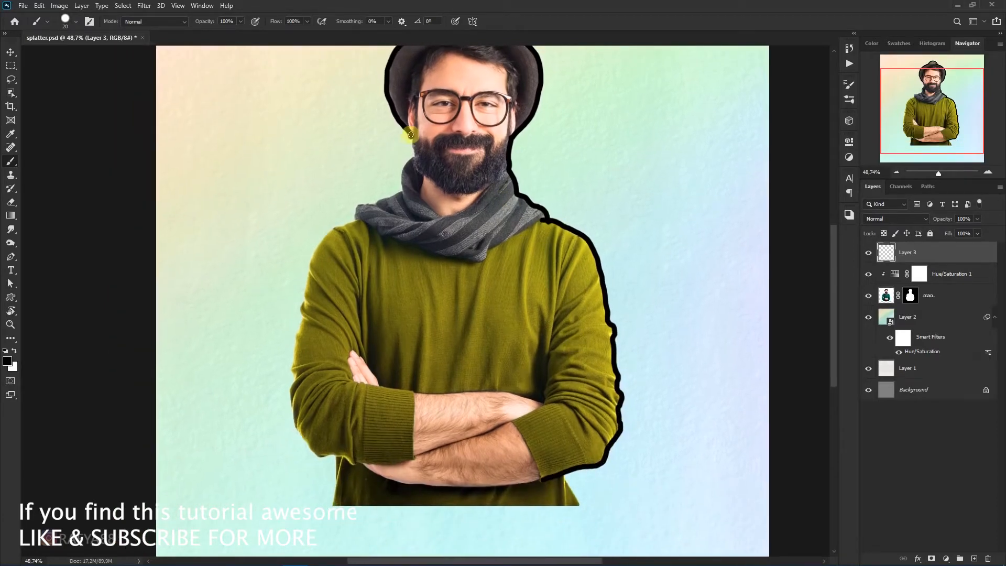
mouse_move(412, 135)
mouse_down()
mouse_move(401, 189)
mouse_move(360, 207)
mouse_move(313, 256)
mouse_move(288, 389)
mouse_move(293, 419)
mouse_move(321, 457)
mouse_move(403, 446)
mouse_up()
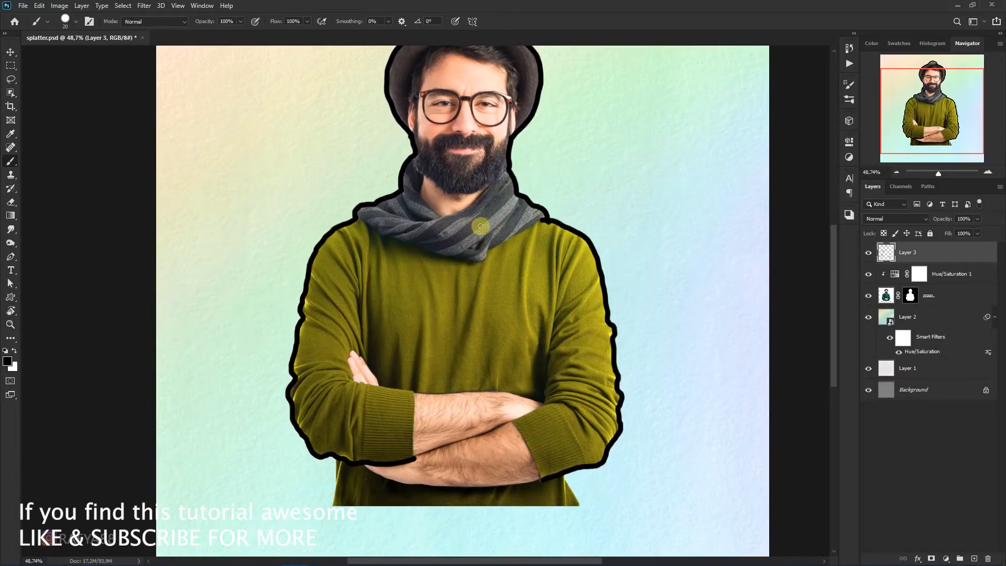
drag(497, 206, 482, 279)
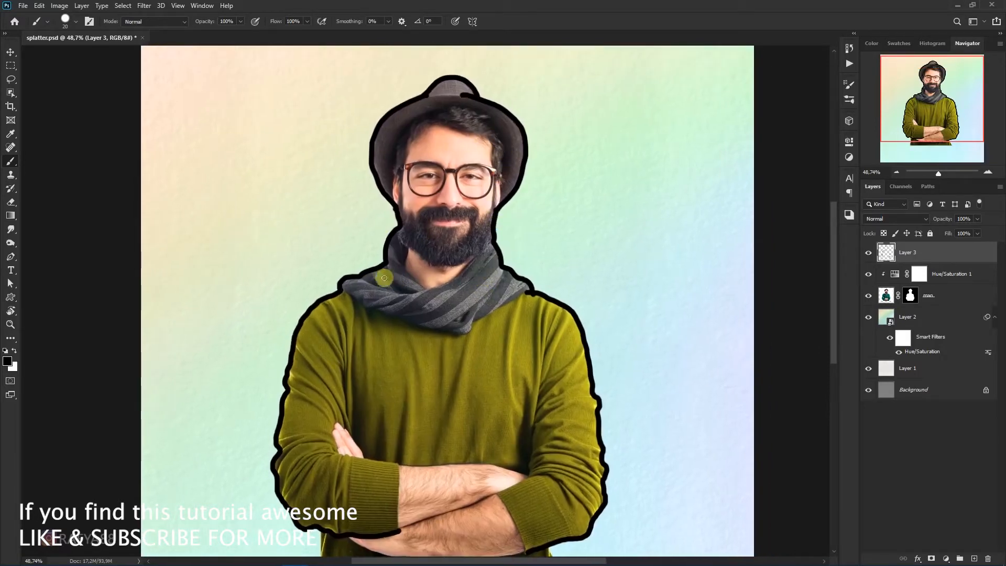
Trace the edges of both ribbed sweater cuffs in black
drag(446, 313, 463, 226)
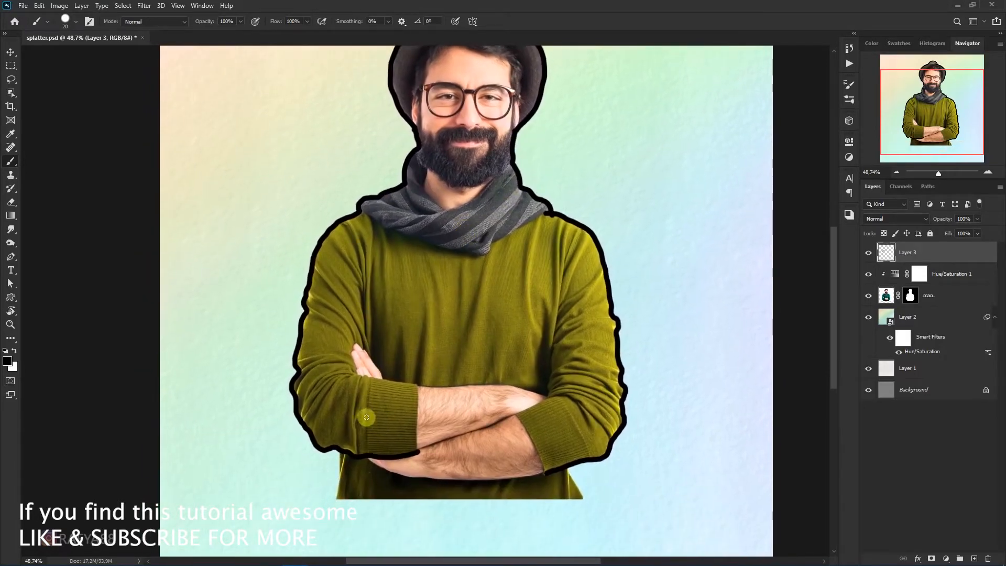
mouse_move(366, 451)
mouse_down()
mouse_move(366, 373)
mouse_move(404, 379)
mouse_move(419, 401)
mouse_move(418, 450)
mouse_up()
key(ctrl+z)
drag(517, 414, 545, 471)
mouse_move(526, 409)
mouse_down()
mouse_move(561, 401)
mouse_move(589, 455)
mouse_up()
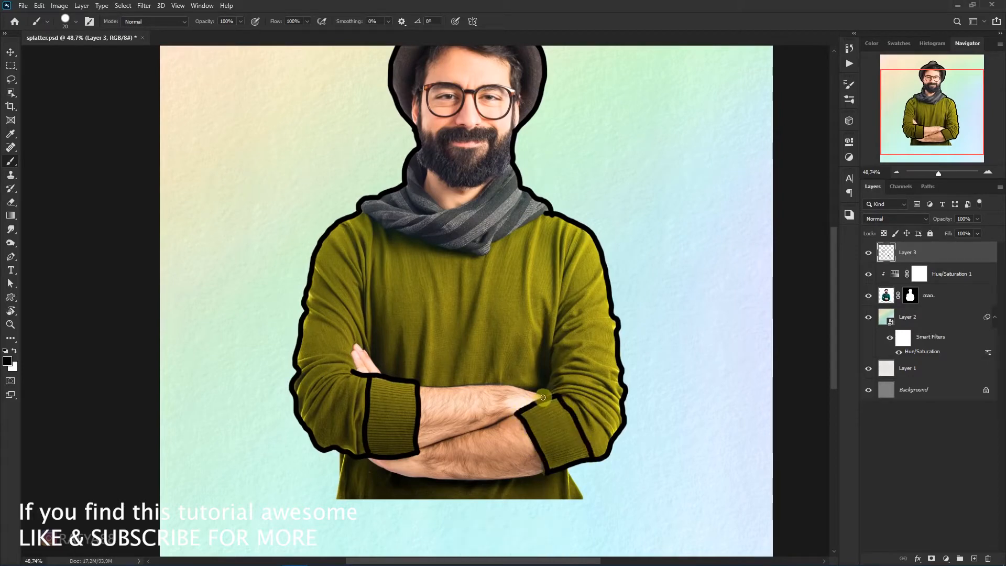
Draw black lines along the inner edges of both sleeves, up from the crossed arms toward the armpits
drag(547, 396, 559, 304)
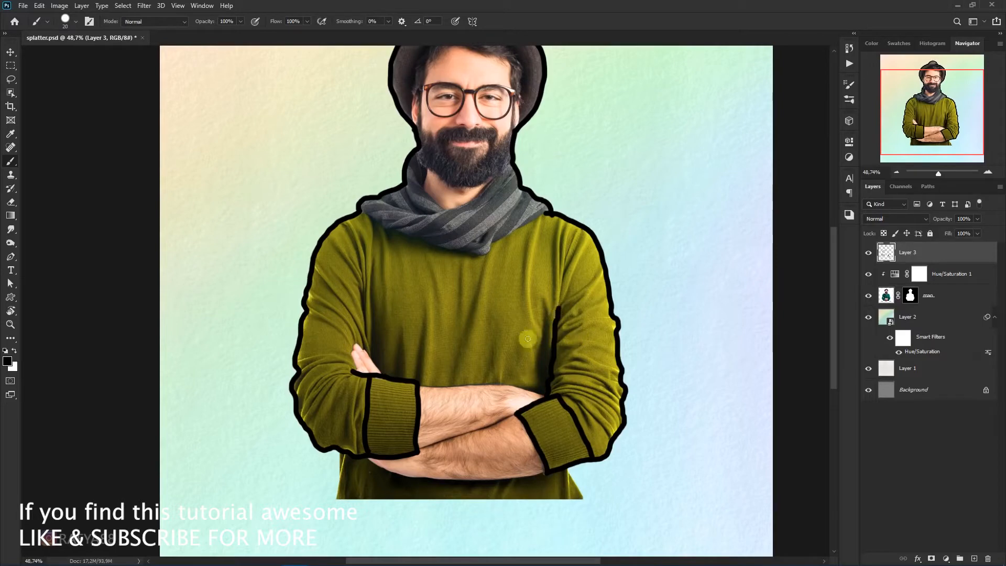
drag(367, 352, 365, 283)
drag(374, 360, 369, 299)
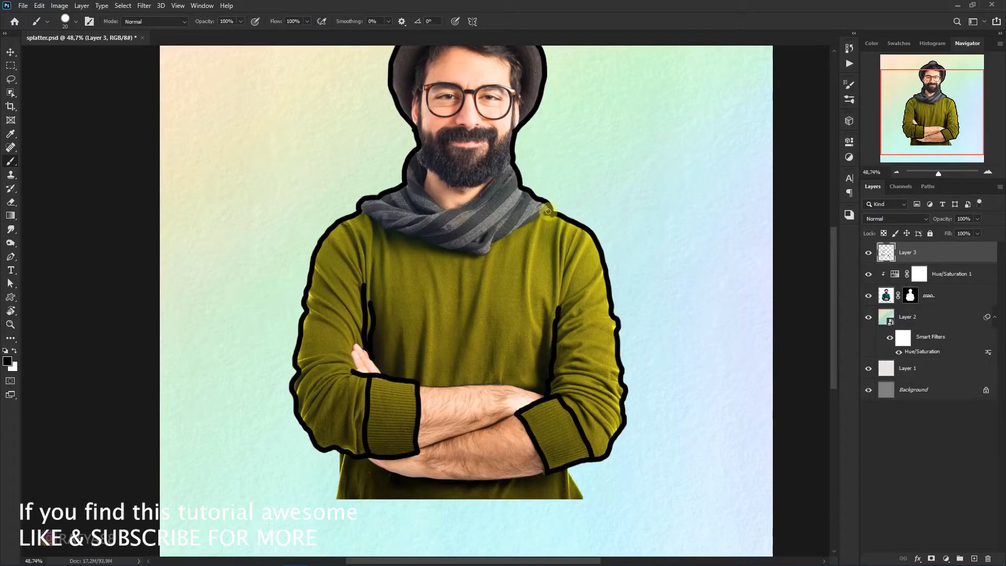
Trace the scarf's lower edge in black from shoulder to shoulder
mouse_move(549, 211)
mouse_down()
mouse_move(488, 252)
mouse_move(369, 210)
mouse_up()
right_click(465, 251)
key(Escape)
key(ctrl+z)
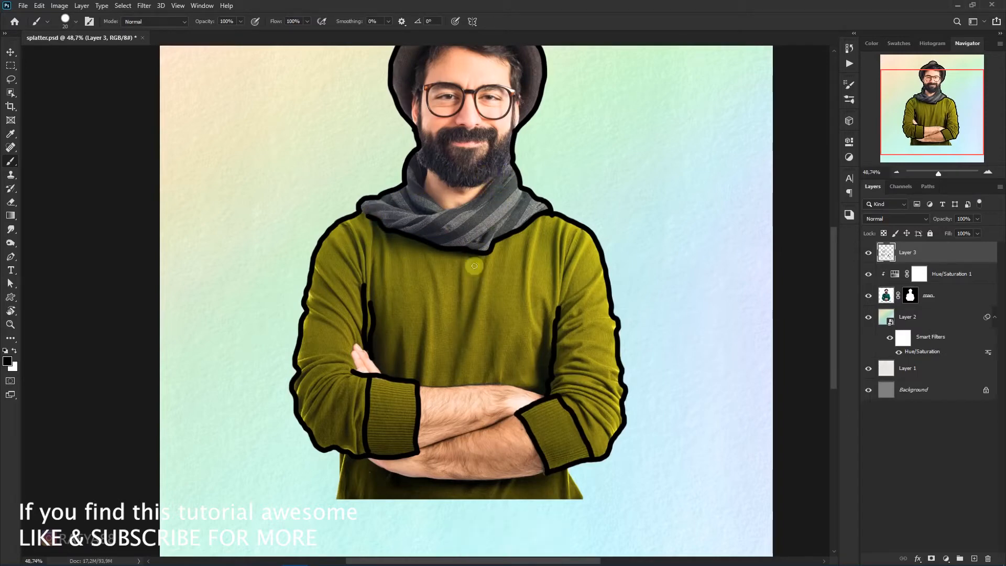
Reduce the brush size to 15 px and draw the inner fold lines of the scarf
drag(499, 242, 483, 283)
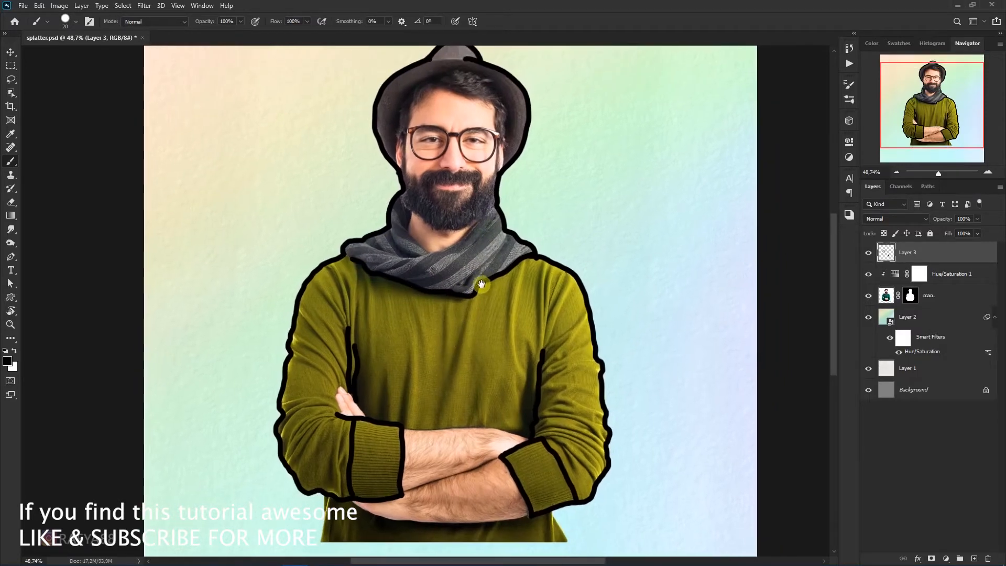
key(bracketleft)
drag(477, 270, 456, 286)
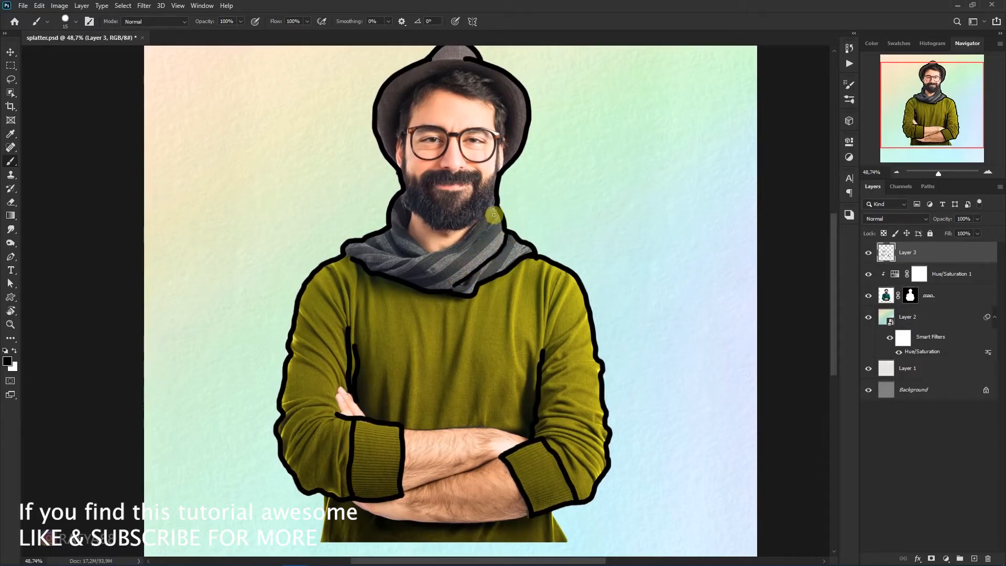
drag(474, 226, 449, 246)
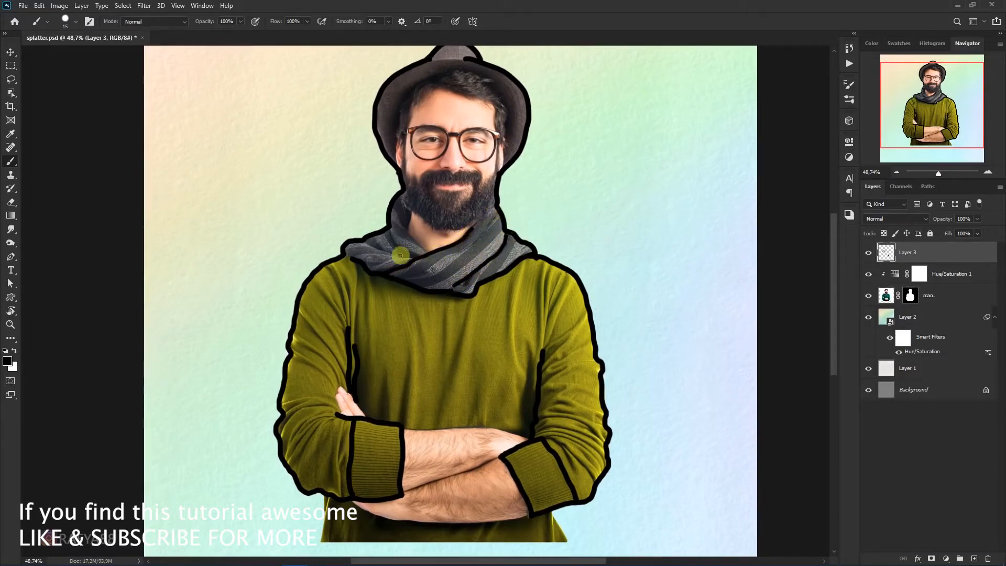
Draw the shoulder seam, a second cuff line and the fabric folds on the sweater's left sleeve
mouse_move(351, 259)
mouse_down()
mouse_move(403, 258)
mouse_move(356, 327)
mouse_up()
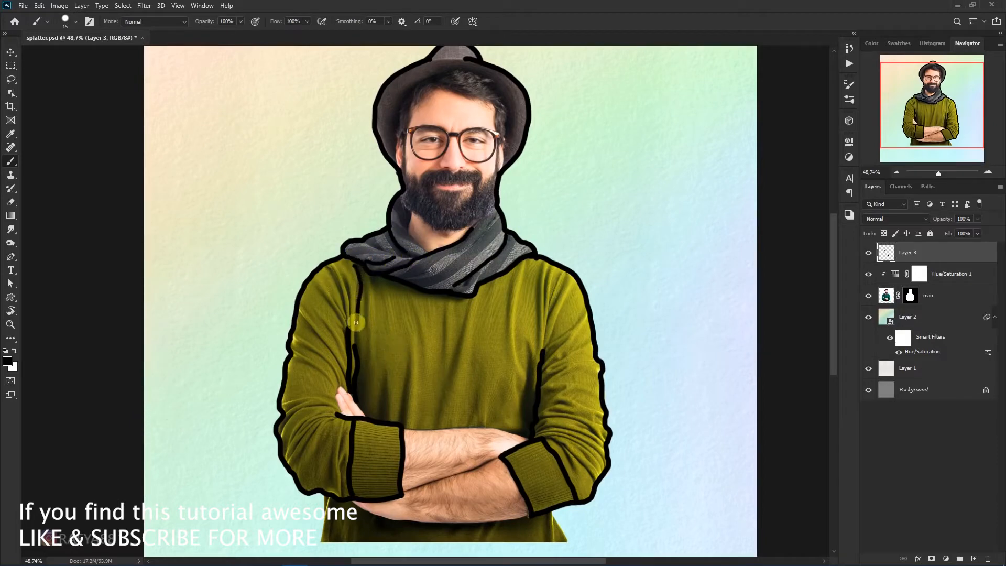
drag(328, 268, 349, 319)
drag(346, 422, 345, 498)
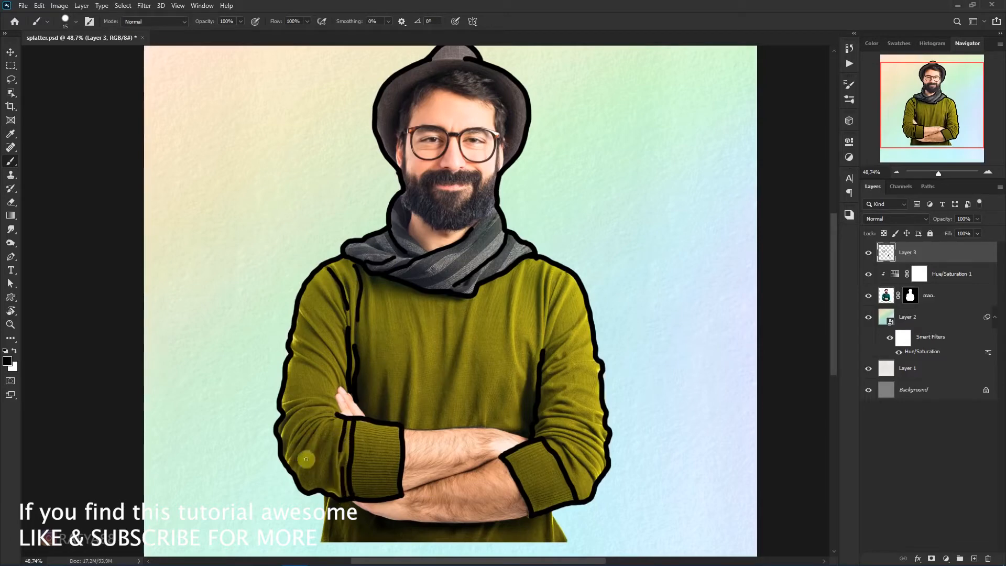
mouse_move(292, 457)
mouse_down()
mouse_move(311, 434)
mouse_move(304, 405)
mouse_move(335, 403)
mouse_up()
mouse_move(306, 323)
mouse_down()
mouse_move(344, 370)
mouse_move(328, 382)
mouse_up()
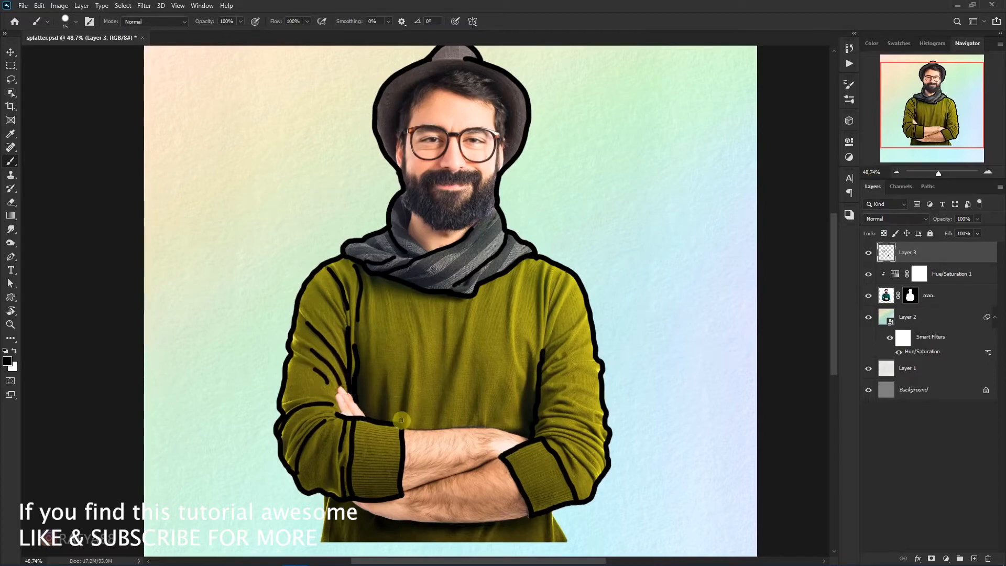
Draw short black fold lines across the front of the sweater, between the scarf and the crossed arms
mouse_move(400, 405)
mouse_down()
mouse_move(406, 371)
mouse_move(384, 390)
mouse_up()
mouse_move(444, 396)
mouse_down()
mouse_move(464, 309)
mouse_move(441, 350)
mouse_up()
click(511, 279)
drag(512, 280, 506, 340)
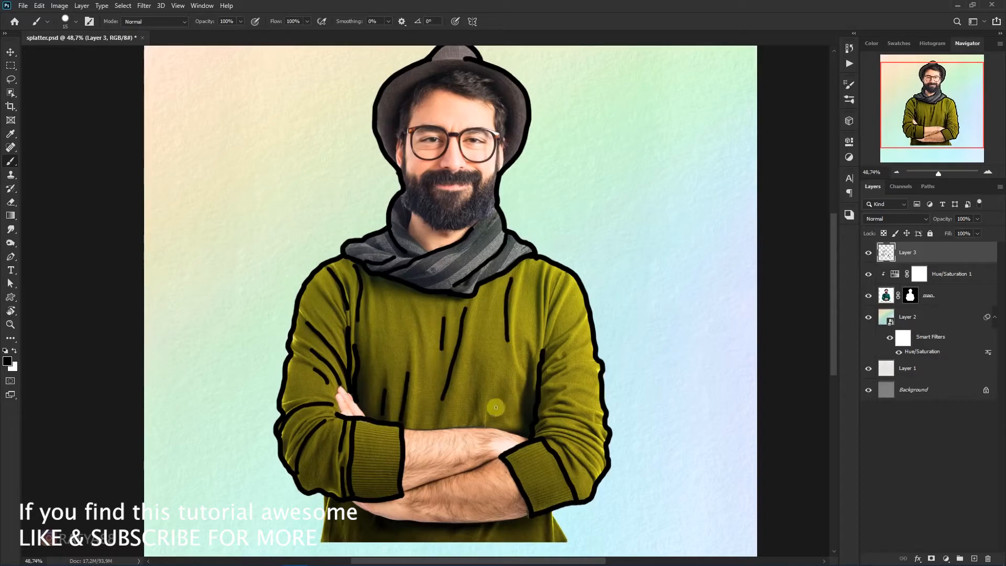
mouse_move(475, 407)
mouse_down()
mouse_move(475, 417)
mouse_move(438, 416)
mouse_up()
drag(519, 376, 526, 402)
Draw the shoulder seam and fabric fold lines on the sweater's right sleeve, redoing the lower folds near the cuff
mouse_move(546, 268)
mouse_down()
mouse_move(538, 329)
mouse_move(532, 290)
mouse_move(545, 339)
mouse_up()
mouse_move(564, 285)
mouse_down()
mouse_move(549, 314)
mouse_move(551, 350)
mouse_up()
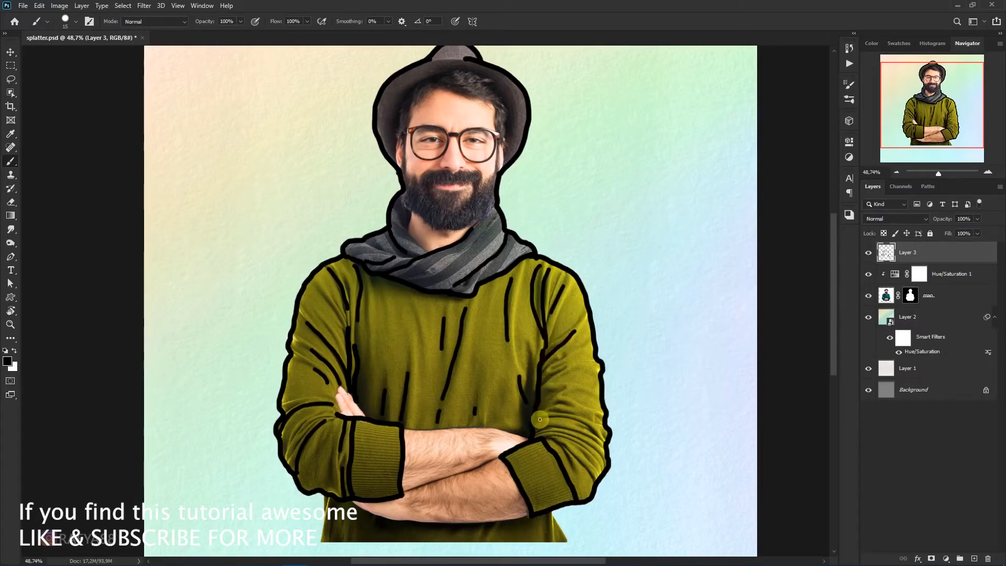
mouse_move(535, 415)
mouse_down()
mouse_move(605, 449)
mouse_move(589, 427)
mouse_move(539, 418)
mouse_up()
key(ctrl+z)
key(ctrl+z)
drag(595, 479, 549, 439)
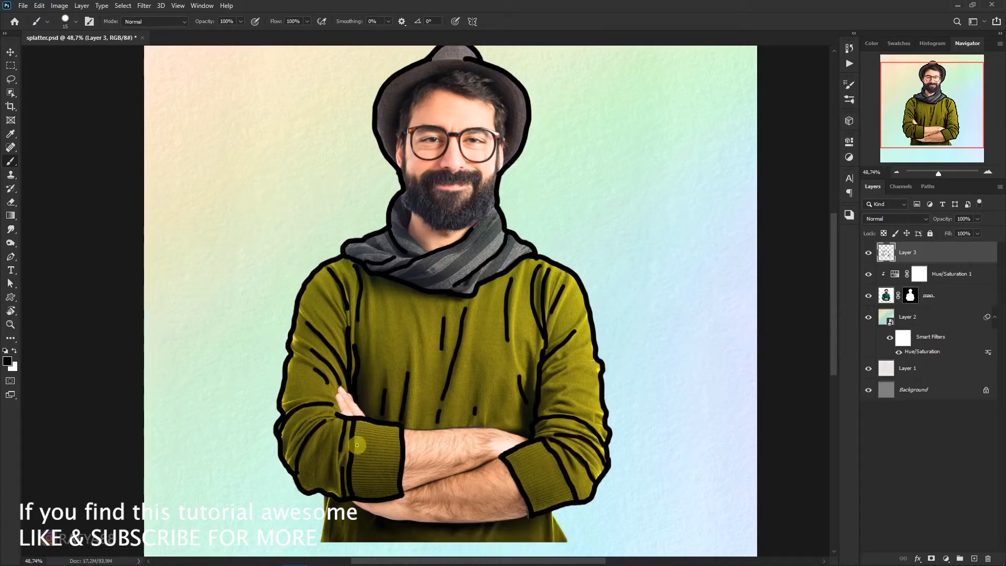
Draw short black rib lines on both rolled-up cuffs of the sweater
mouse_move(353, 441)
mouse_down()
mouse_move(378, 441)
mouse_move(400, 471)
mouse_move(372, 486)
mouse_up()
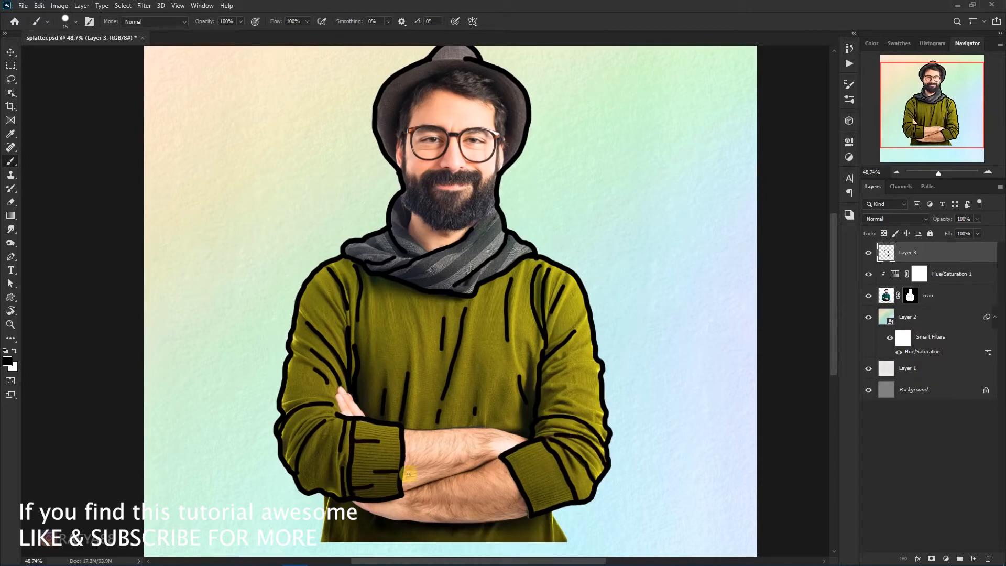
mouse_move(506, 460)
mouse_down()
mouse_move(556, 464)
mouse_move(539, 483)
mouse_up()
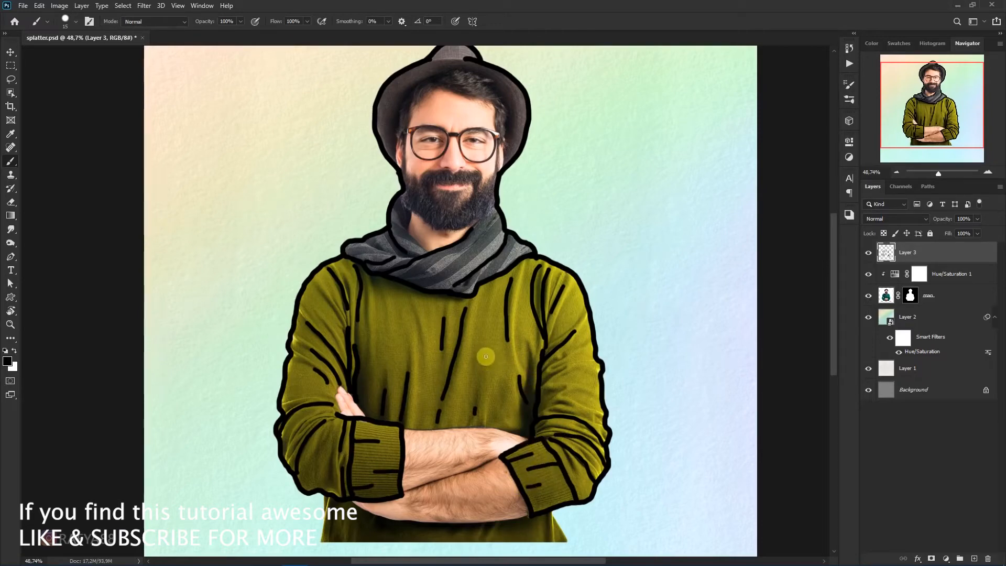
Enlarge the brush to 20 px and draw a black paint drip with a rounded end below each sleeve, past the sweater's hem
drag(485, 356, 481, 282)
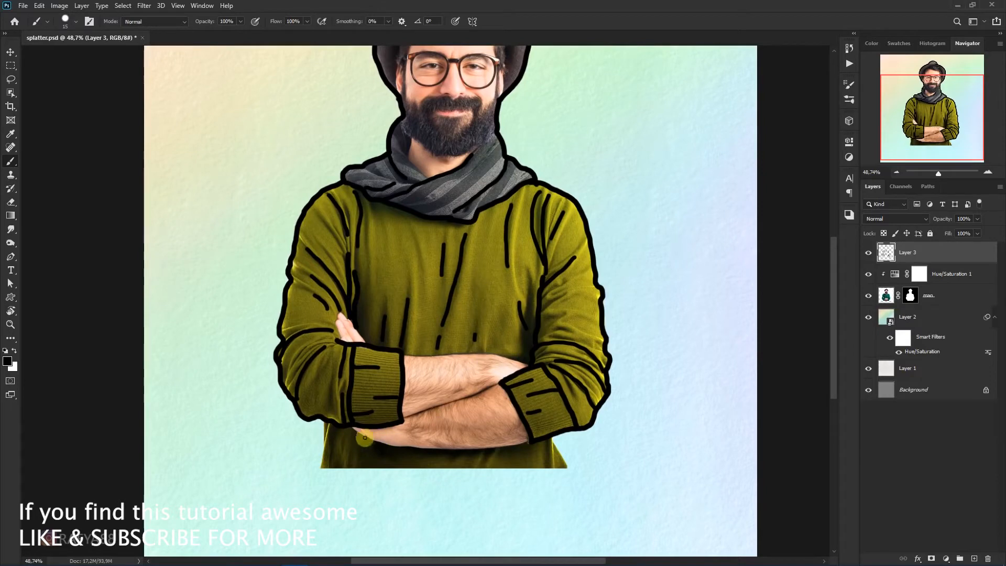
key(bracketright)
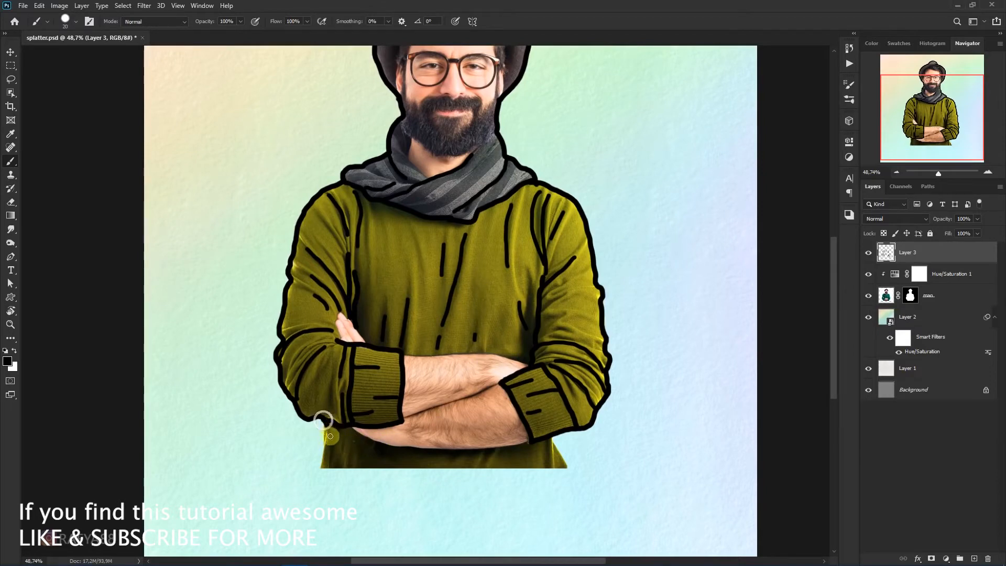
drag(325, 424, 329, 464)
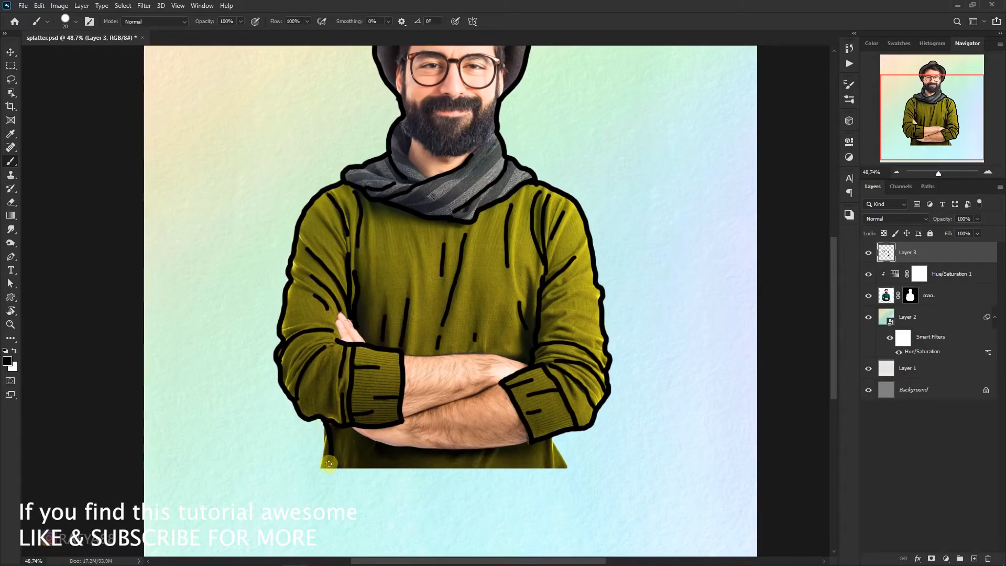
drag(330, 465, 330, 425)
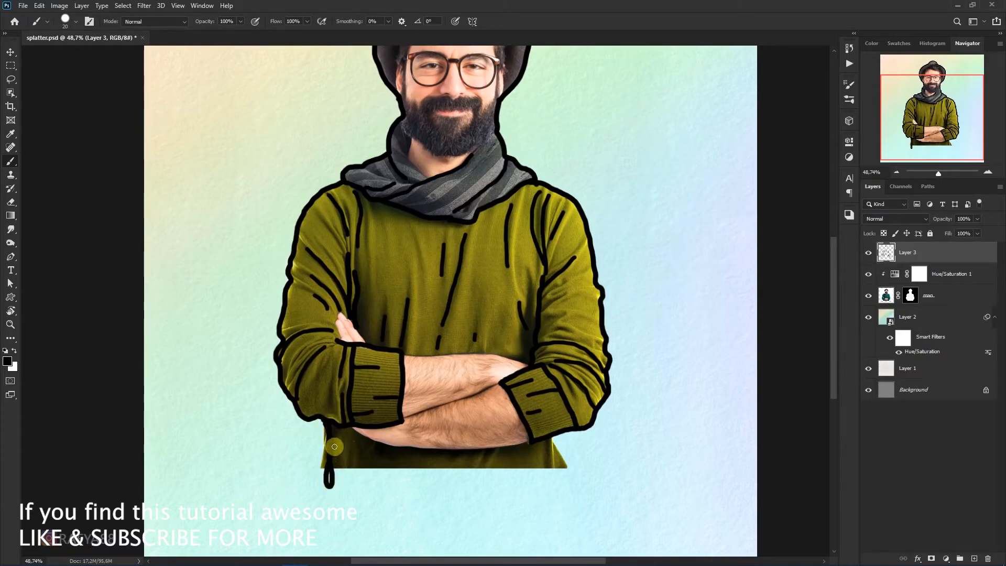
key(ctrl+z)
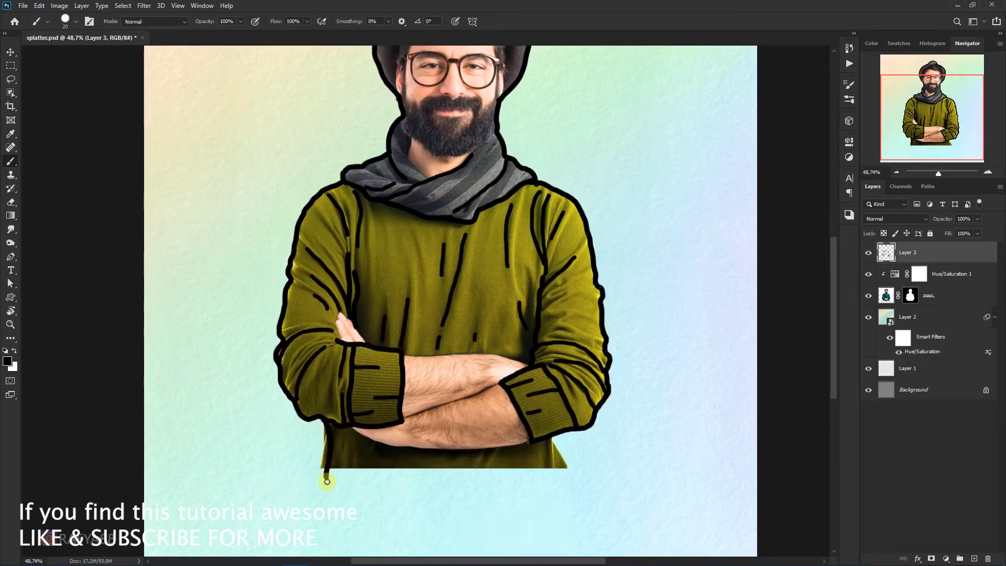
mouse_move(334, 484)
mouse_down()
mouse_move(329, 423)
mouse_move(330, 479)
mouse_up()
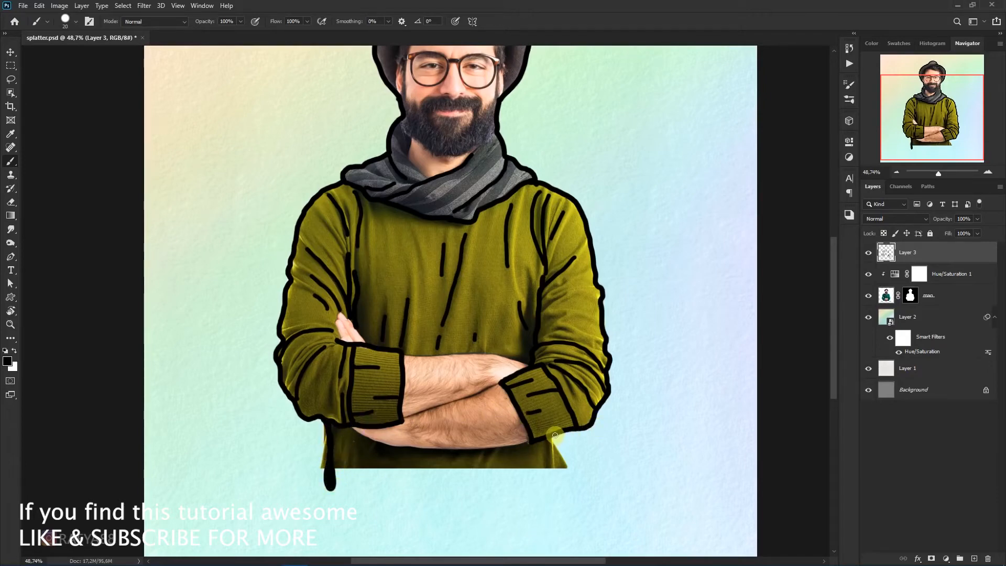
mouse_move(553, 436)
mouse_down()
mouse_move(556, 499)
mouse_move(554, 439)
mouse_move(555, 489)
mouse_up()
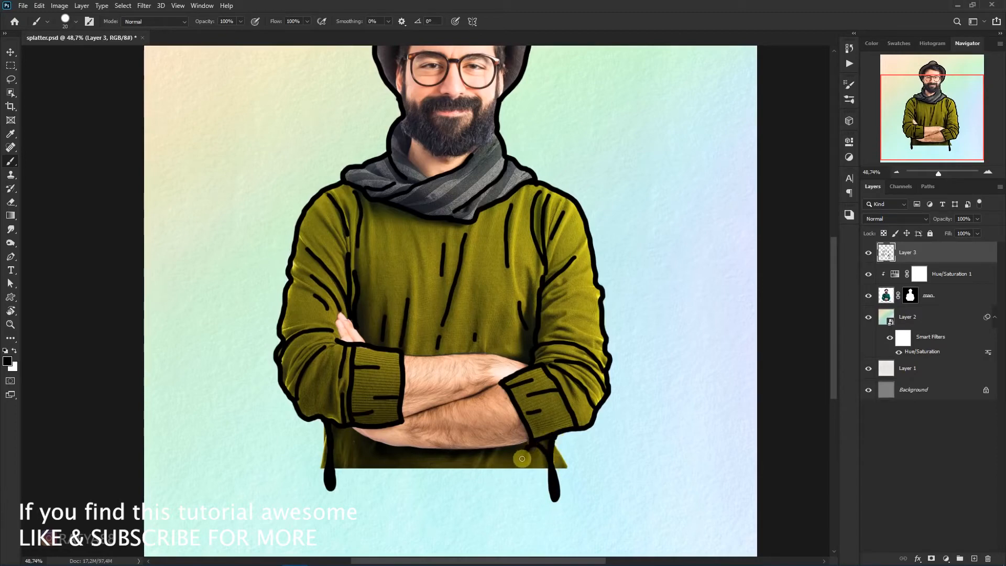
mouse_move(522, 459)
mouse_down()
mouse_move(495, 422)
mouse_move(477, 417)
mouse_move(450, 436)
mouse_move(419, 431)
mouse_move(403, 451)
mouse_up()
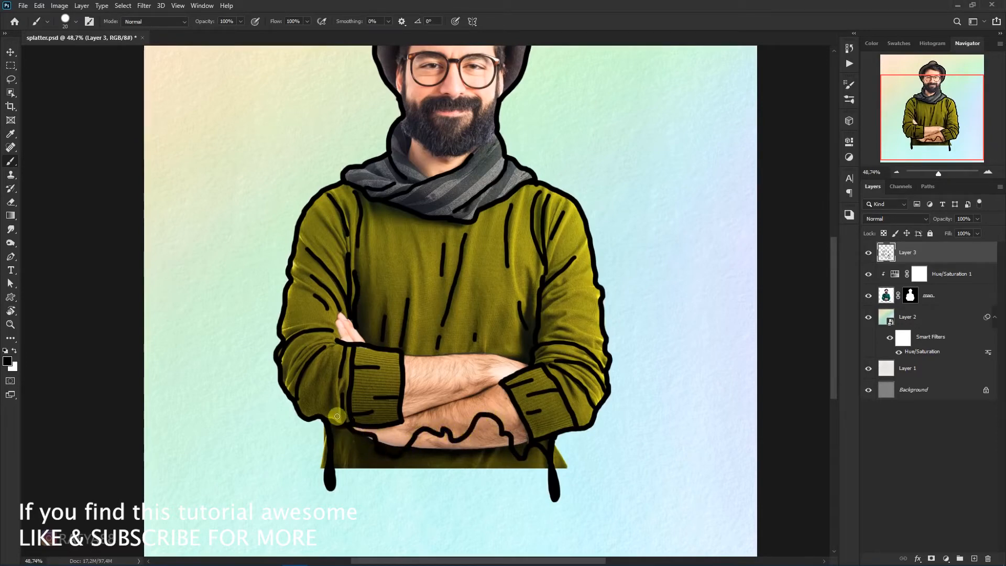
key(ctrl+z)
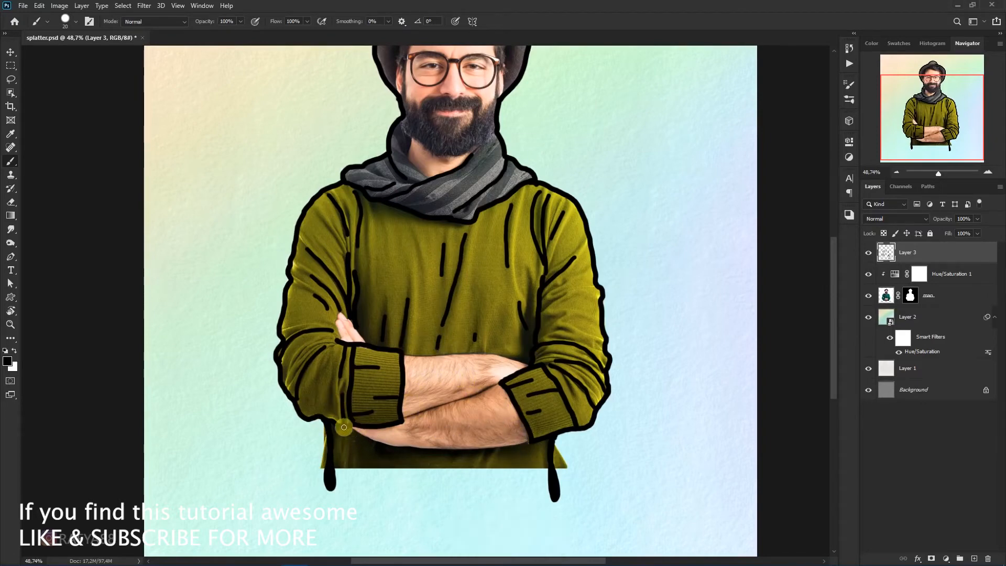
mouse_move(341, 428)
mouse_down()
mouse_move(394, 440)
mouse_move(431, 426)
mouse_move(447, 399)
mouse_move(472, 426)
mouse_move(493, 415)
mouse_move(499, 437)
mouse_move(527, 438)
mouse_up()
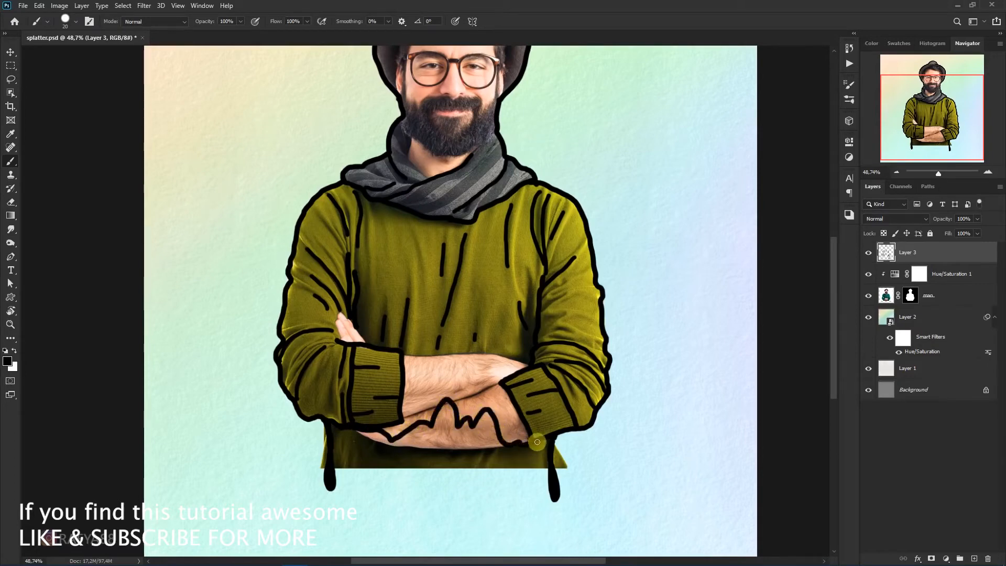
key(ctrl+z)
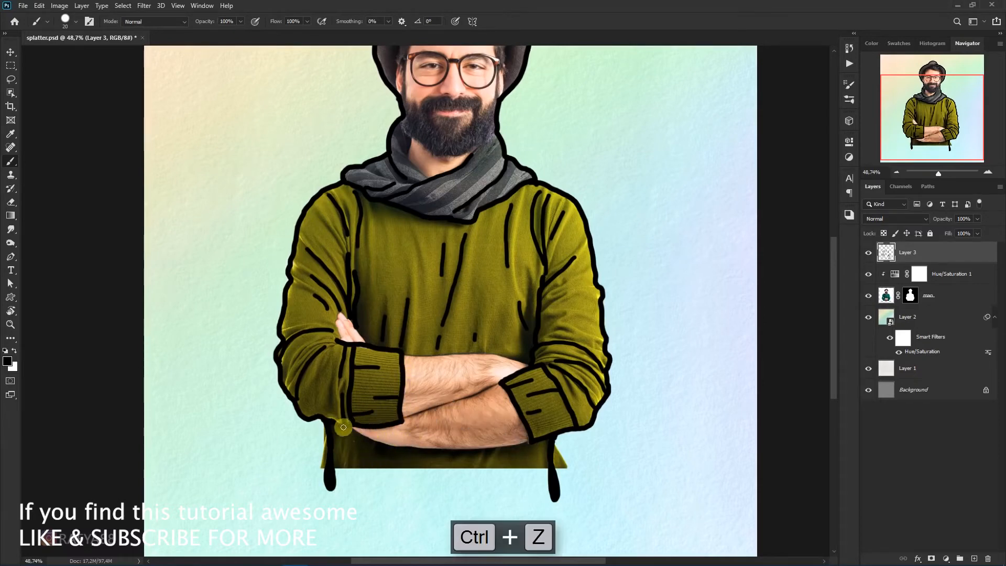
Draw a wavy black line across the lower forearm from cuff to cuff, with drips hanging from its middle and below the right cuff
mouse_move(343, 427)
mouse_down()
mouse_move(379, 435)
mouse_move(403, 429)
mouse_move(419, 410)
mouse_move(434, 412)
mouse_move(447, 439)
mouse_move(467, 428)
mouse_move(470, 485)
mouse_move(469, 436)
mouse_move(467, 484)
mouse_move(469, 454)
mouse_move(493, 418)
mouse_move(512, 444)
mouse_move(532, 442)
mouse_move(517, 450)
mouse_move(556, 439)
mouse_move(539, 472)
mouse_up()
key(ctrl+z)
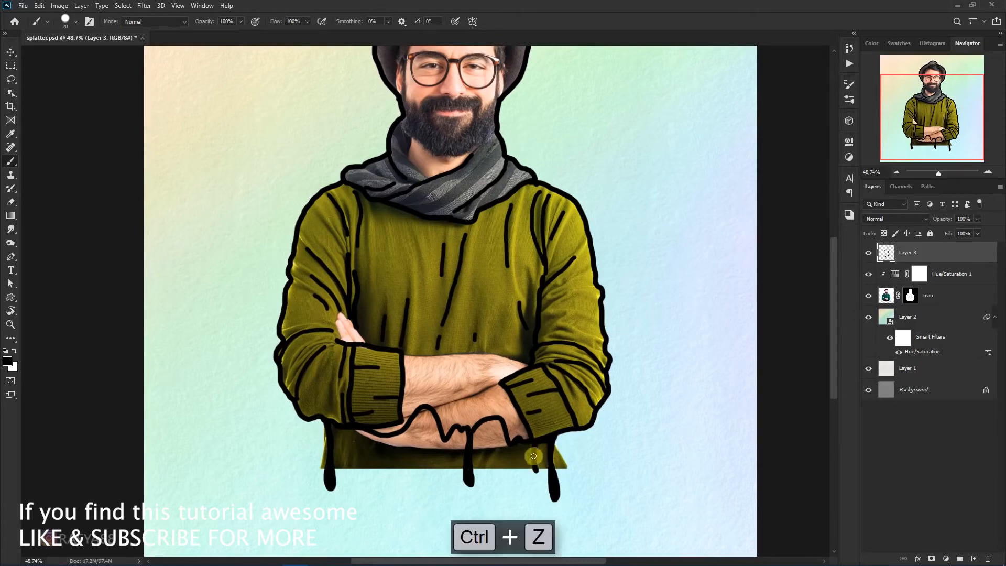
mouse_move(545, 442)
mouse_down()
mouse_move(538, 471)
mouse_move(518, 455)
mouse_up()
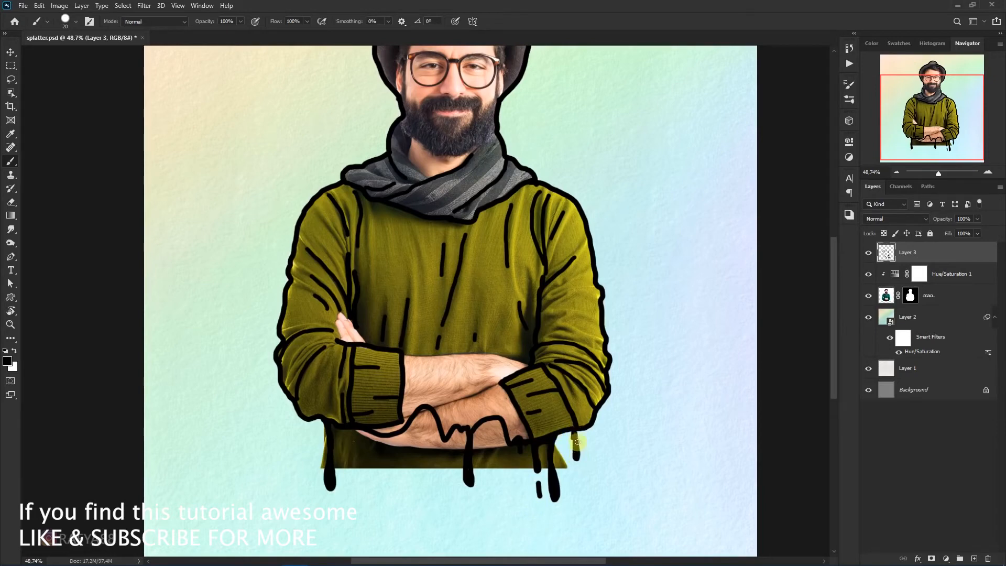
key(ctrl+z)
drag(447, 483, 443, 497)
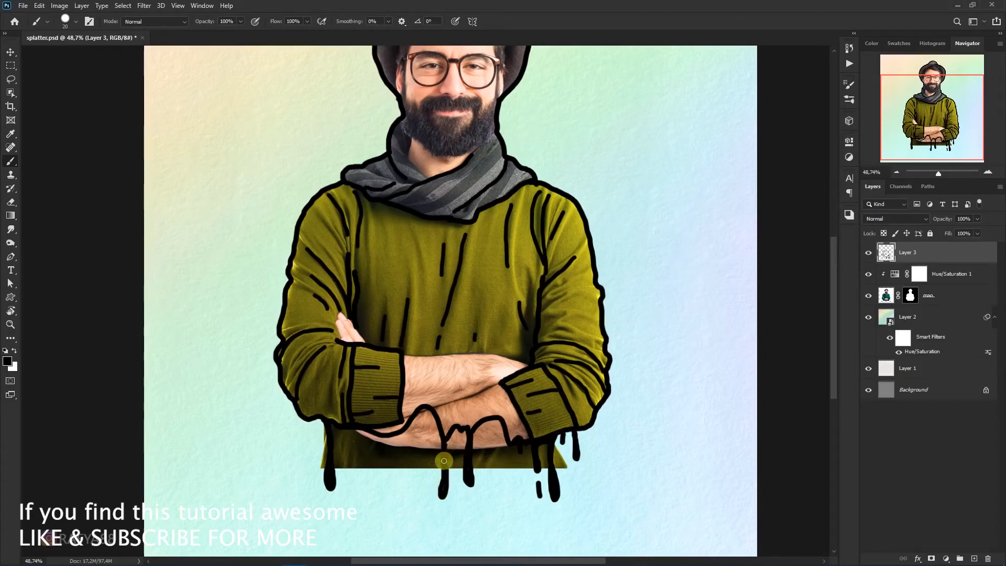
key(ctrl+z)
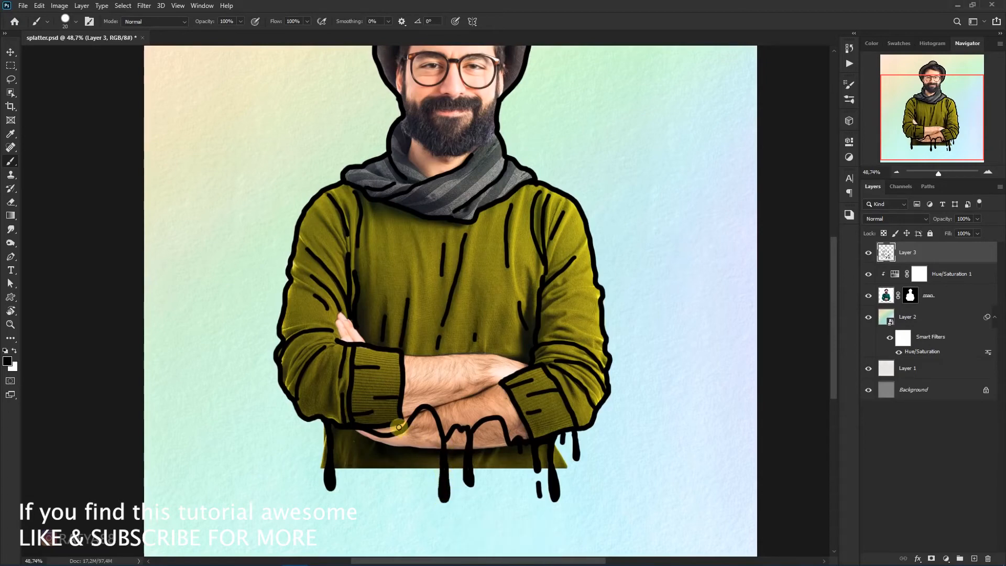
Draw more black drips of varying length below the left cuff, the hand and the left arch of the wavy line
drag(371, 430, 386, 470)
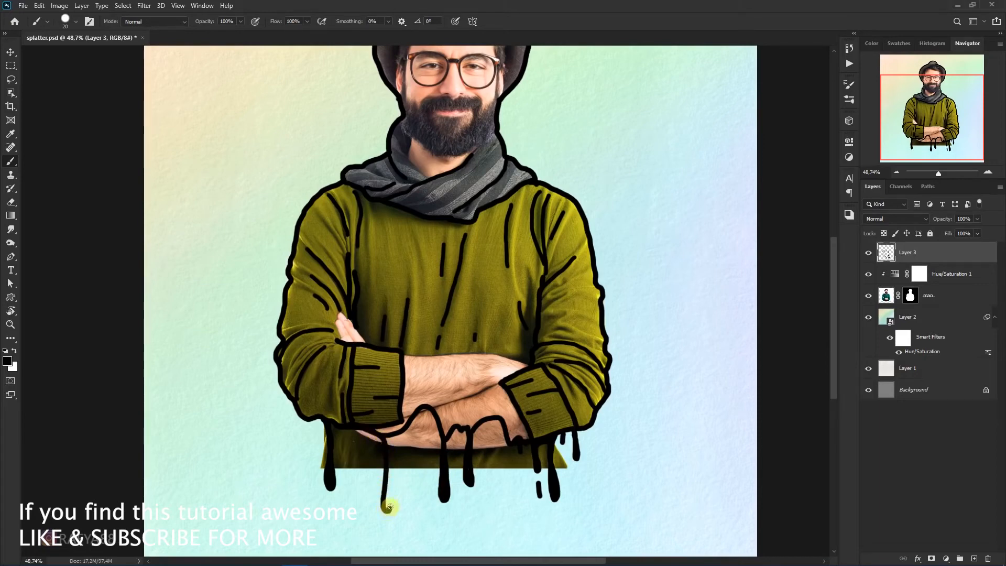
mouse_move(387, 461)
mouse_down()
mouse_move(386, 441)
mouse_move(387, 511)
mouse_up()
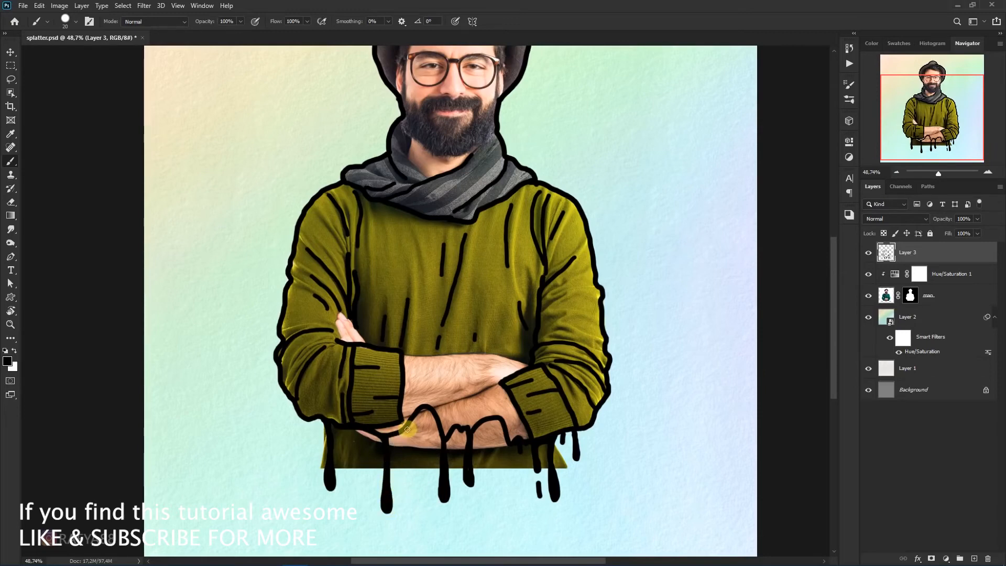
mouse_move(415, 416)
mouse_down()
mouse_move(411, 469)
mouse_move(409, 433)
mouse_move(411, 457)
mouse_move(415, 418)
mouse_move(427, 413)
mouse_move(415, 440)
mouse_move(418, 416)
mouse_move(426, 451)
mouse_up()
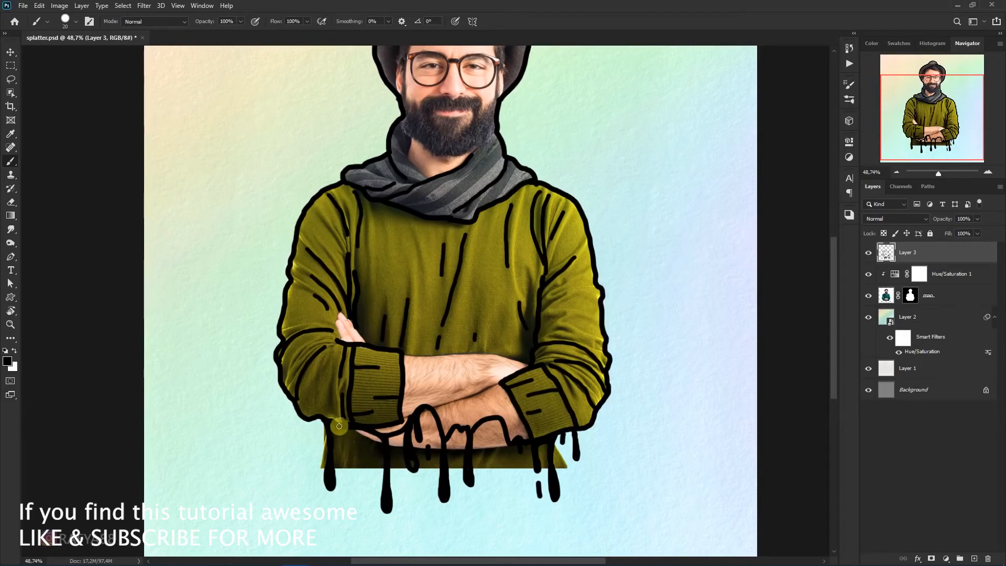
drag(349, 451, 350, 485)
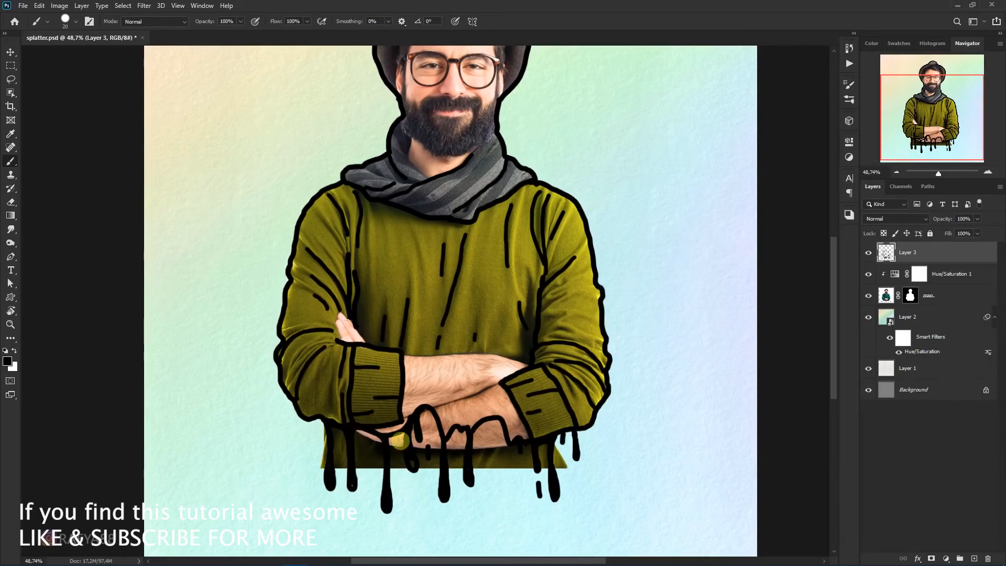
Outline a drip below the wavy line's right arch with a 10 px brush, and thicken it at 20 px
key(bracketleft)
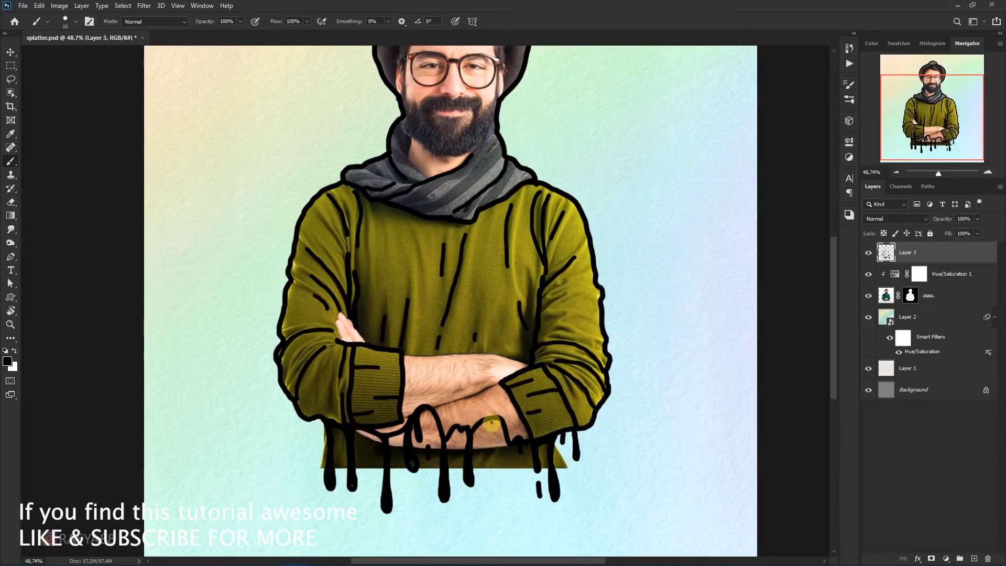
mouse_move(488, 421)
mouse_down()
mouse_move(507, 443)
mouse_move(507, 477)
mouse_up()
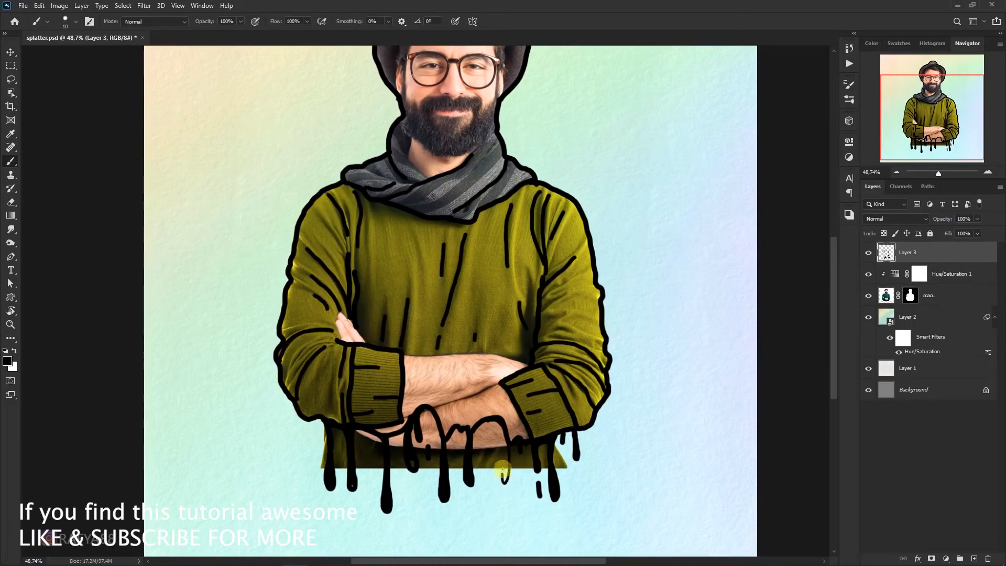
key(bracketright)
drag(509, 478, 503, 422)
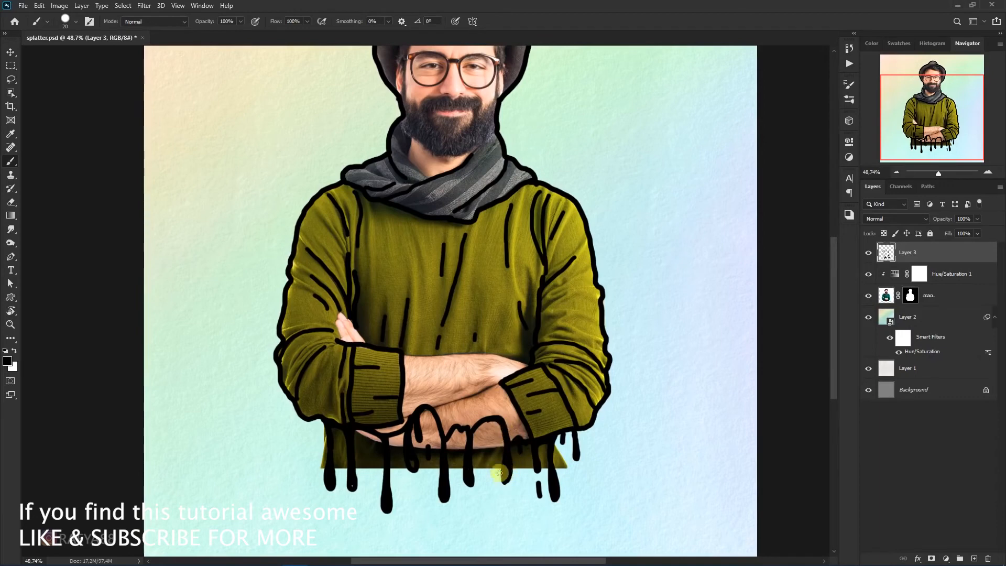
Reduce the brush to 15 px and add short dashes and loose droplets between and below the drips
key(bracketleft)
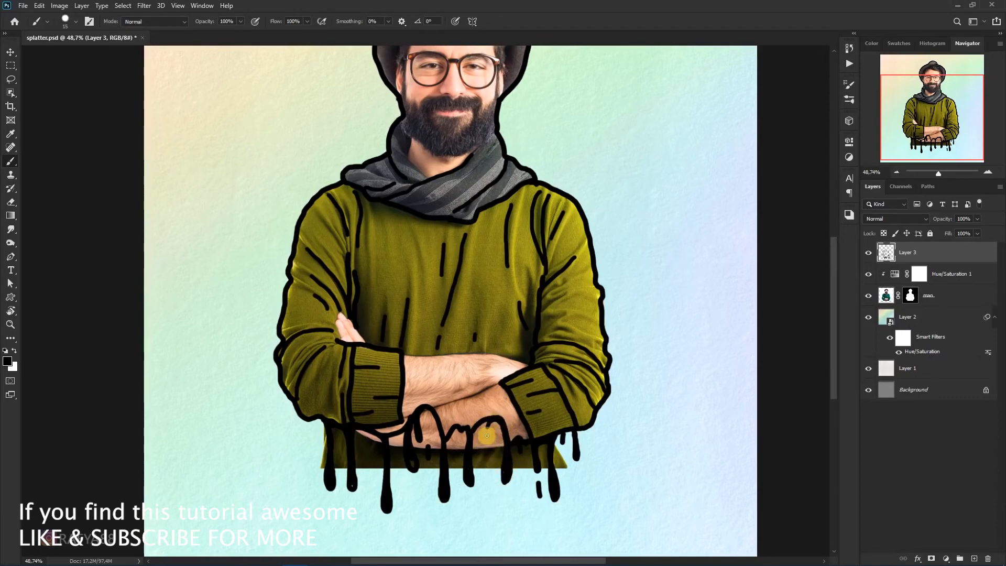
mouse_move(487, 435)
mouse_down()
mouse_move(489, 455)
mouse_move(490, 422)
mouse_move(487, 431)
mouse_up()
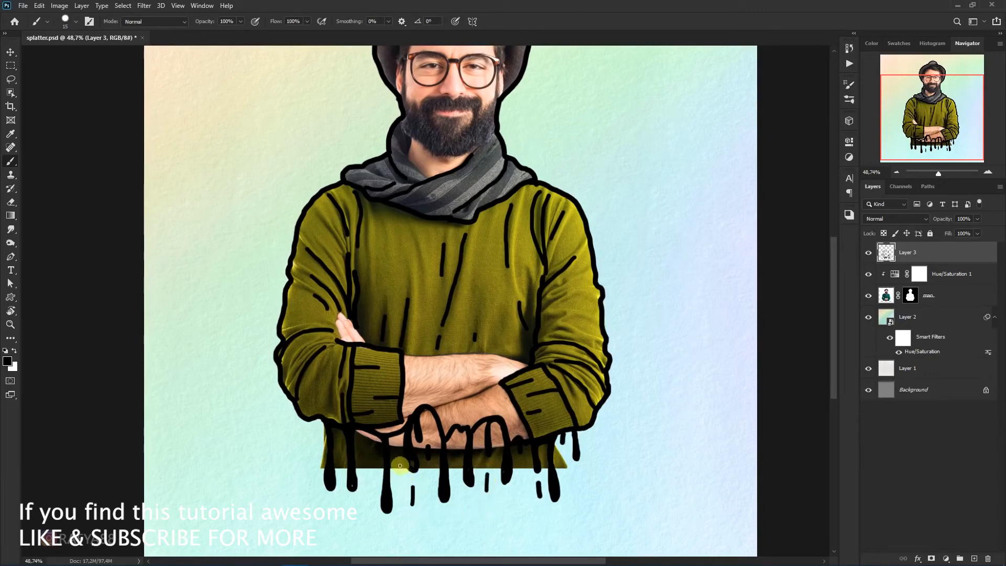
key(bracketright)
key(bracketleft)
mouse_move(369, 428)
mouse_down()
mouse_move(369, 478)
mouse_move(371, 432)
mouse_move(368, 443)
mouse_up()
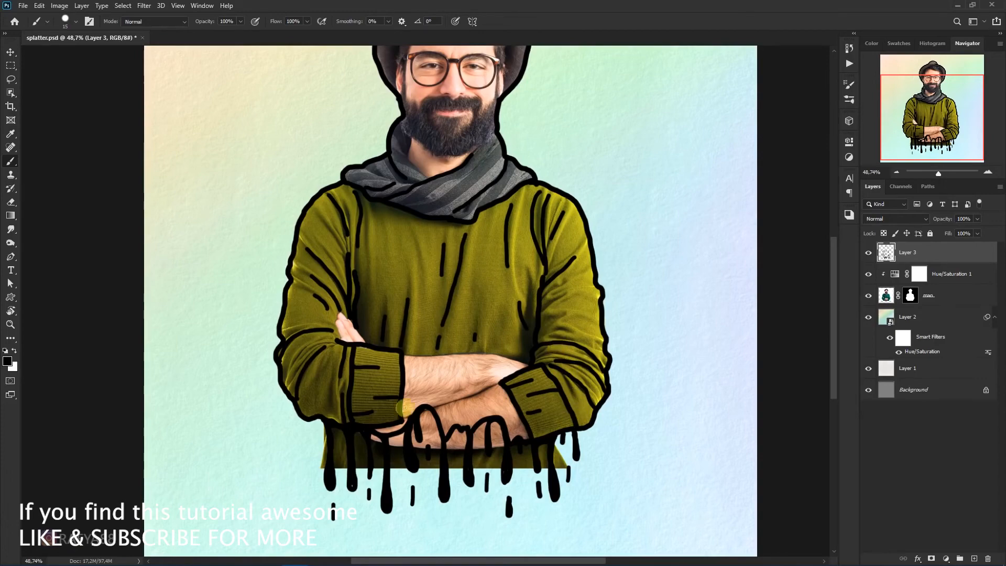
Select the man layer's mask and start a Pen tool path along the black outline under the right cuff, towards the forearm drips
click(11, 255)
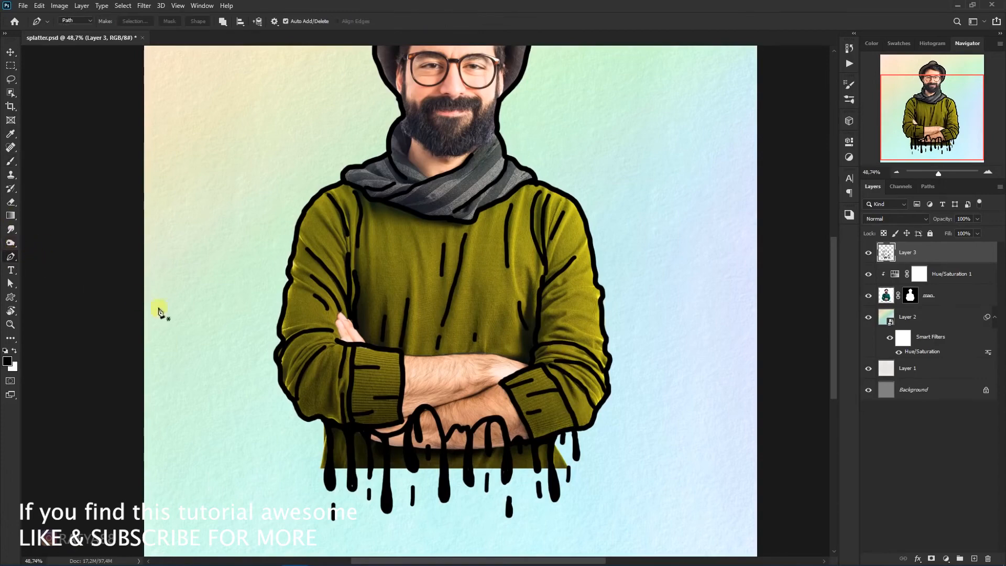
scroll(580, 470, up, 1)
scroll(580, 470, up, 1)
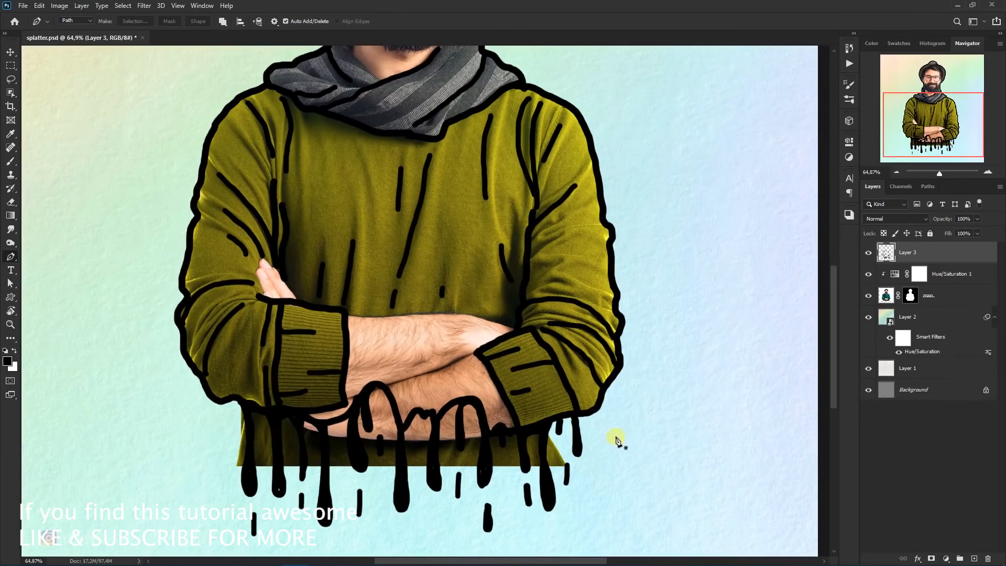
click(910, 295)
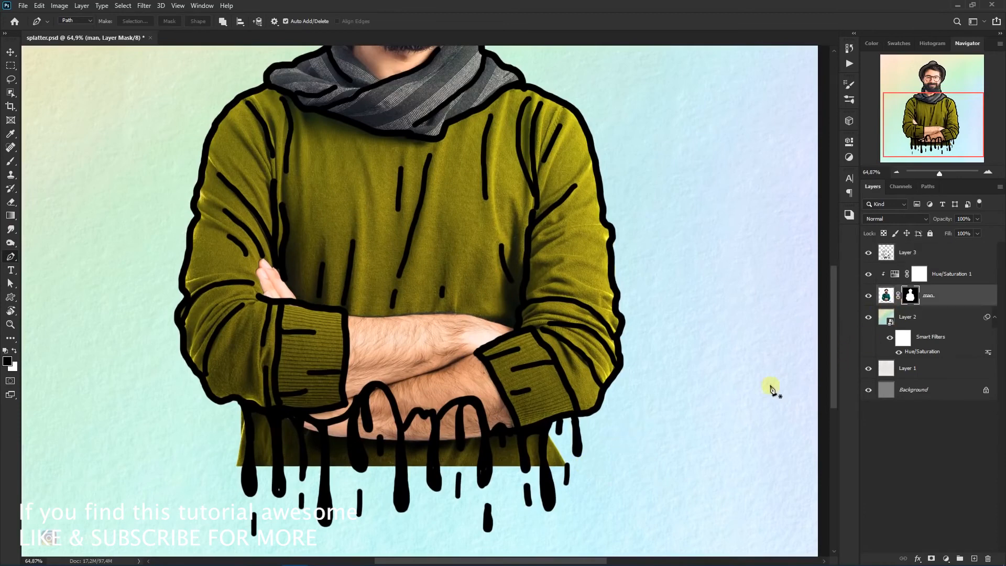
click(589, 420)
click(564, 418)
click(548, 422)
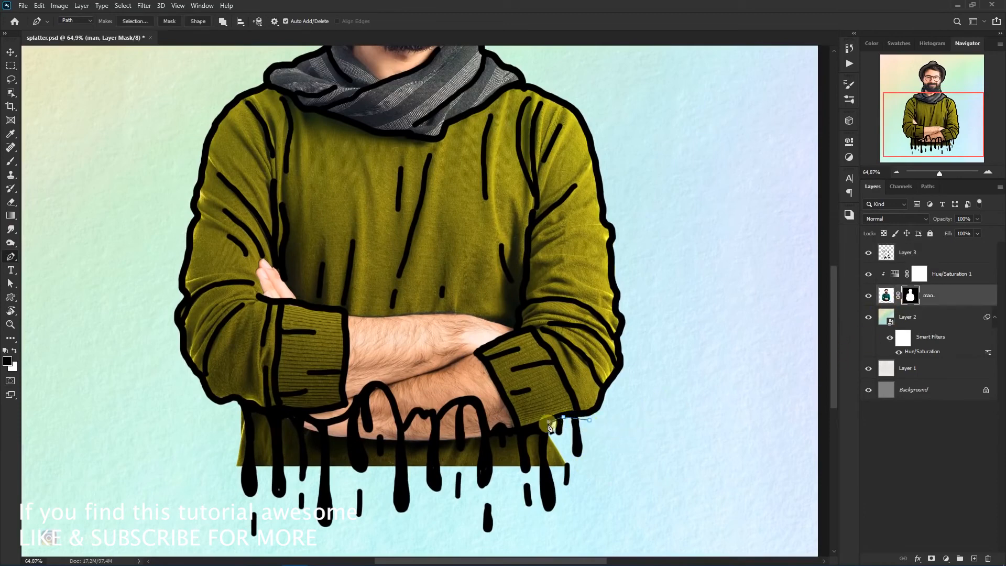
click(536, 428)
click(524, 432)
click(509, 432)
click(501, 431)
click(495, 432)
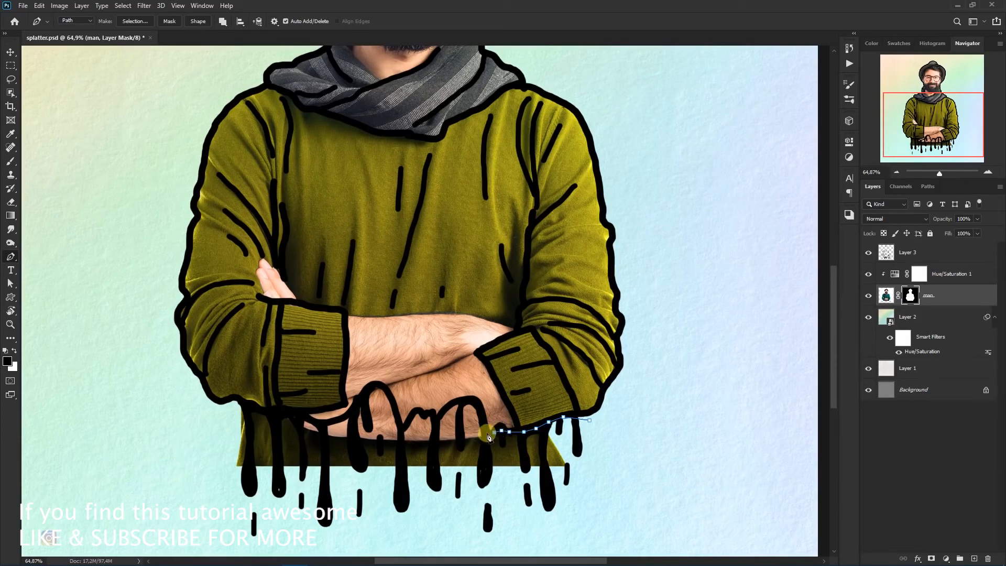
Continue the Pen path along the wavy black line, over its right arch and down to the dip beside it
click(486, 432)
click(469, 403)
click(461, 403)
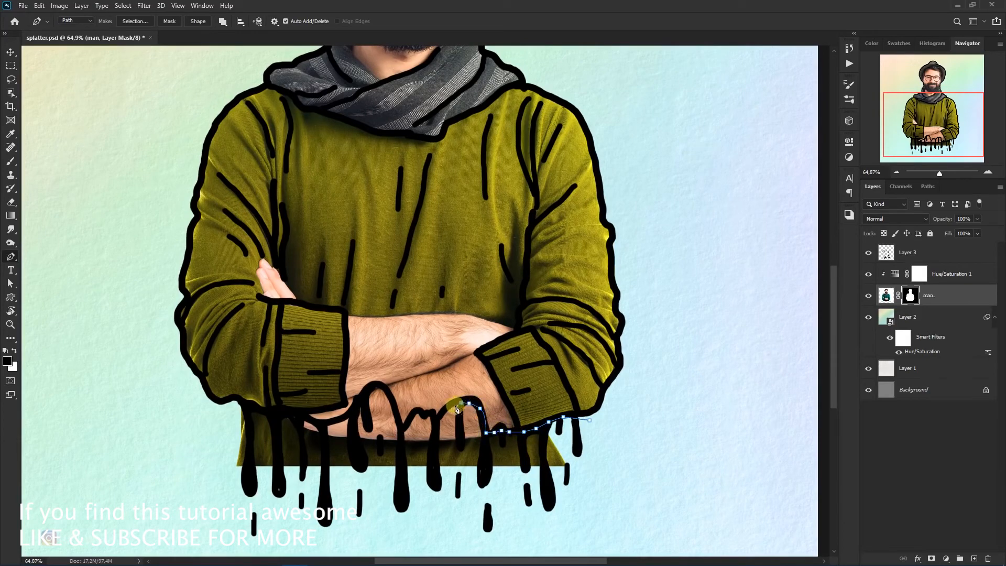
click(453, 406)
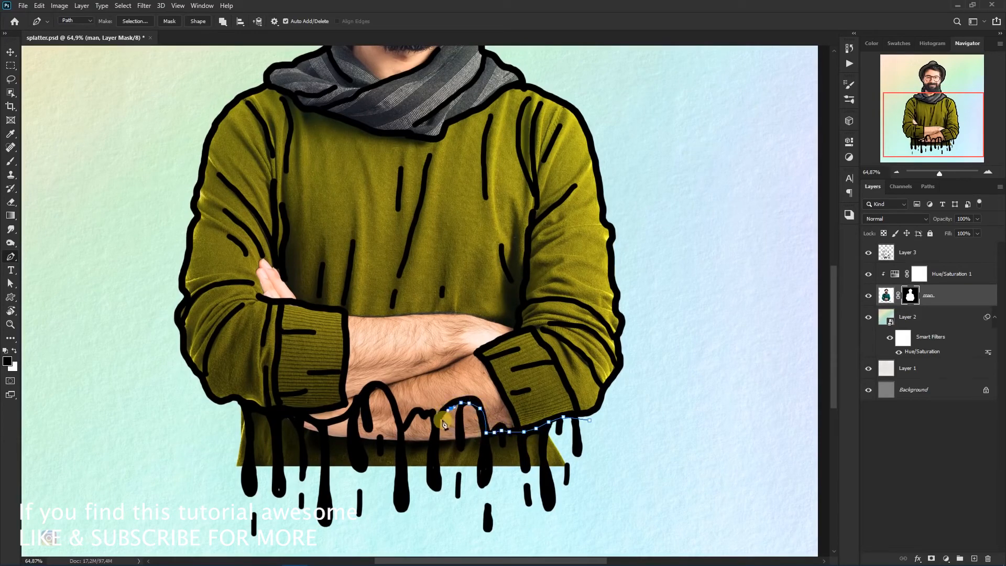
key(ctrl+z)
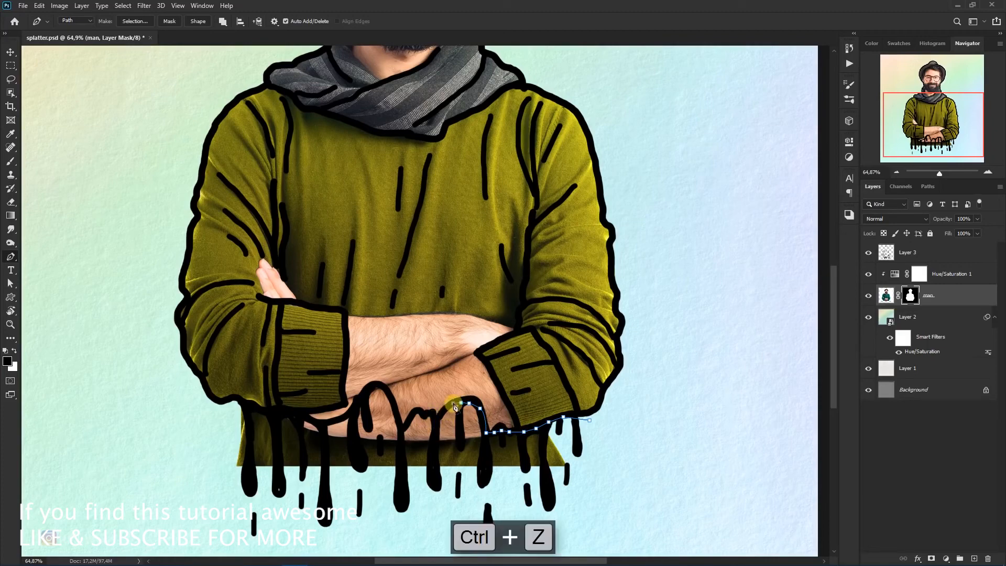
click(438, 419)
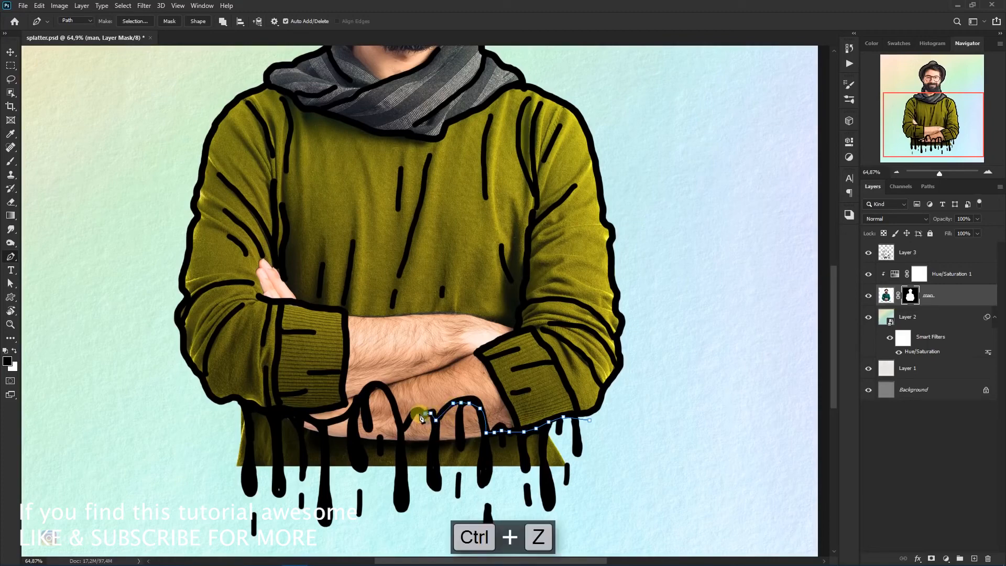
Extend the path across the small bumps in the middle of the wavy line and over its left arch
click(417, 411)
click(412, 416)
click(403, 430)
click(394, 406)
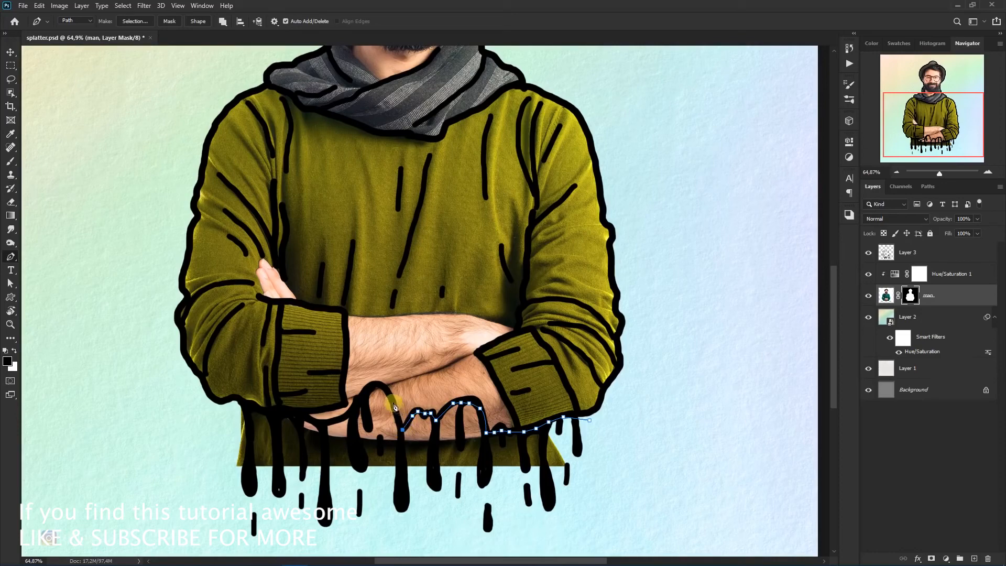
click(381, 389)
click(368, 387)
click(361, 401)
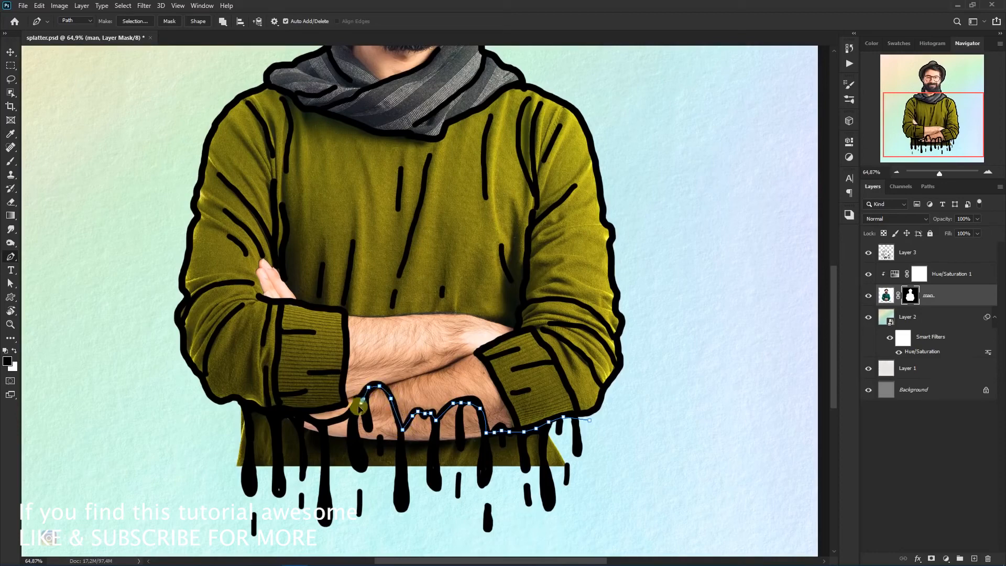
Carry the path on under the hand and along the black outline below the left cuff to the sleeve's outer edge
click(352, 412)
click(338, 422)
click(317, 420)
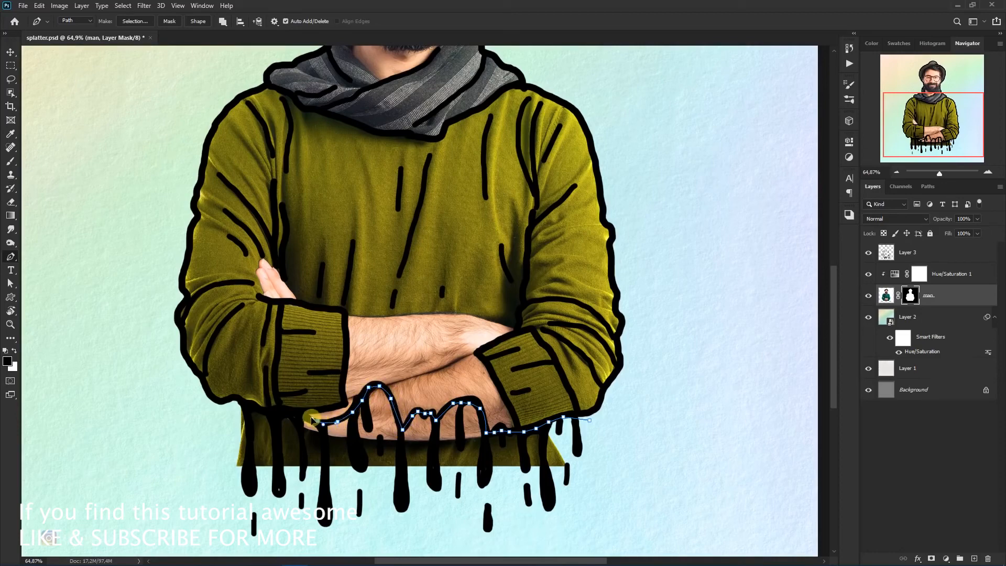
click(300, 411)
click(274, 410)
click(259, 408)
click(245, 404)
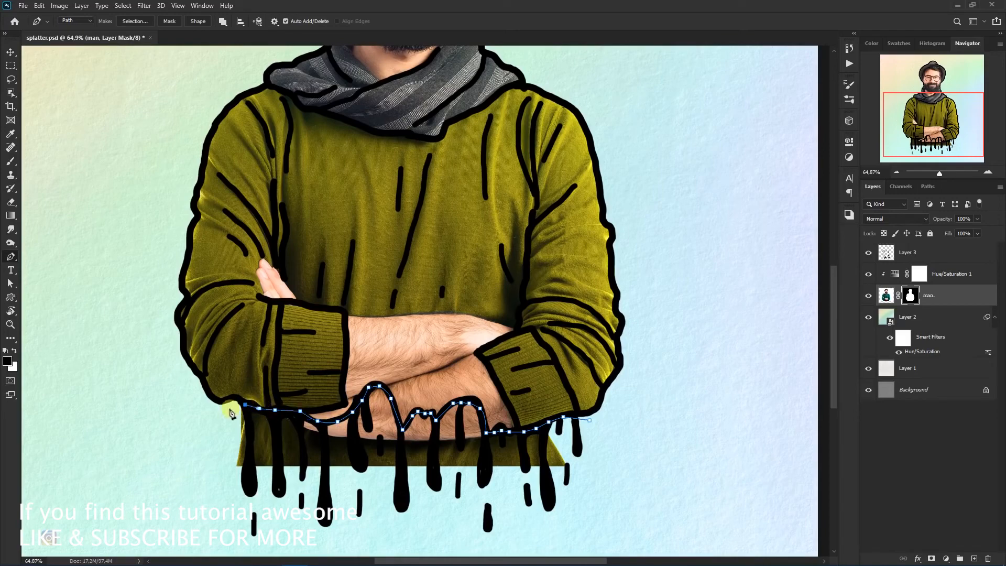
Loop the path widely around and below all the drips, and close it at its starting point under the right sleeve
drag(200, 481, 200, 493)
drag(212, 523, 221, 535)
click(327, 541)
click(457, 535)
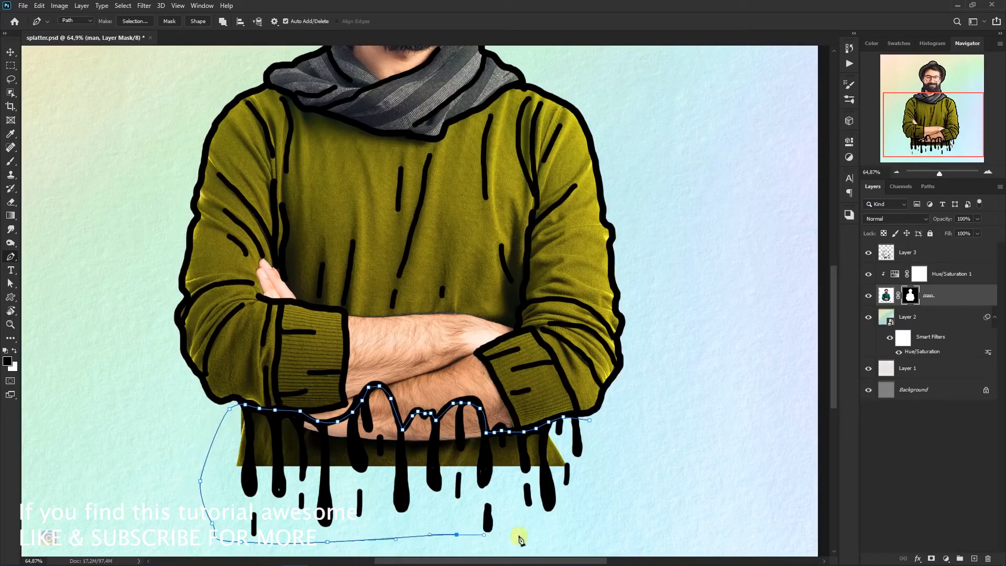
click(526, 536)
click(611, 522)
click(626, 508)
drag(634, 483, 629, 464)
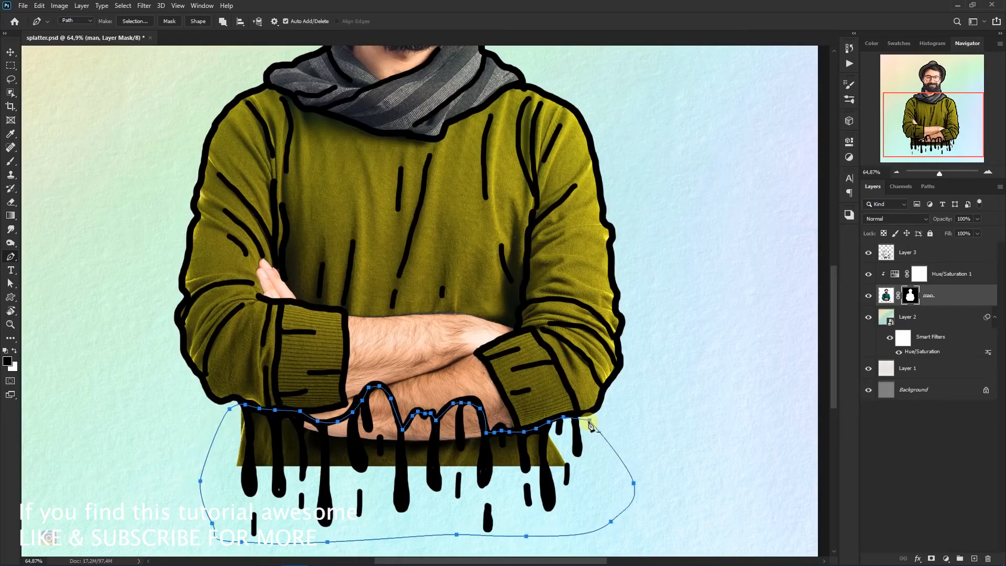
Convert the closed path around the drips into a selection
right_click(507, 452)
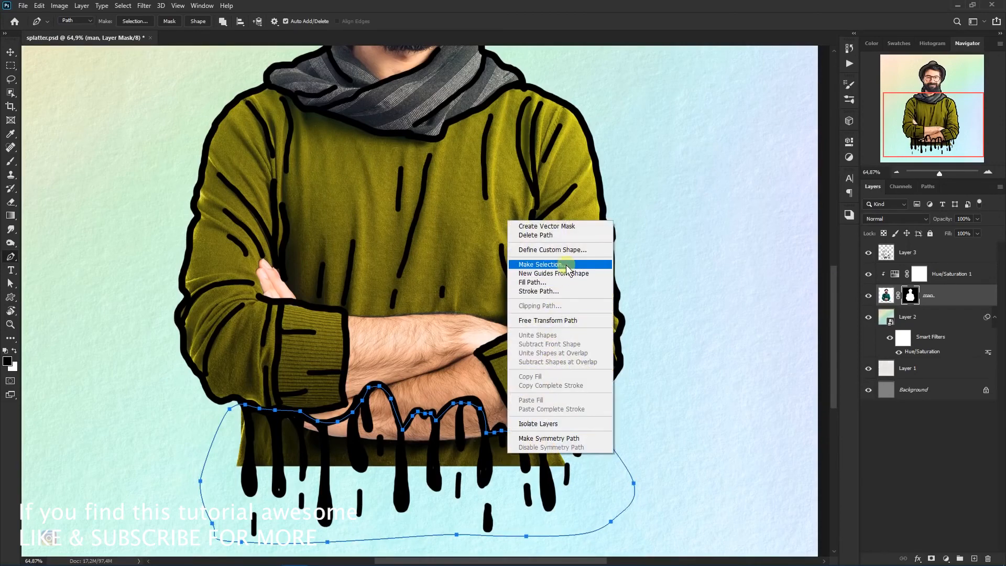
click(566, 264)
click(709, 166)
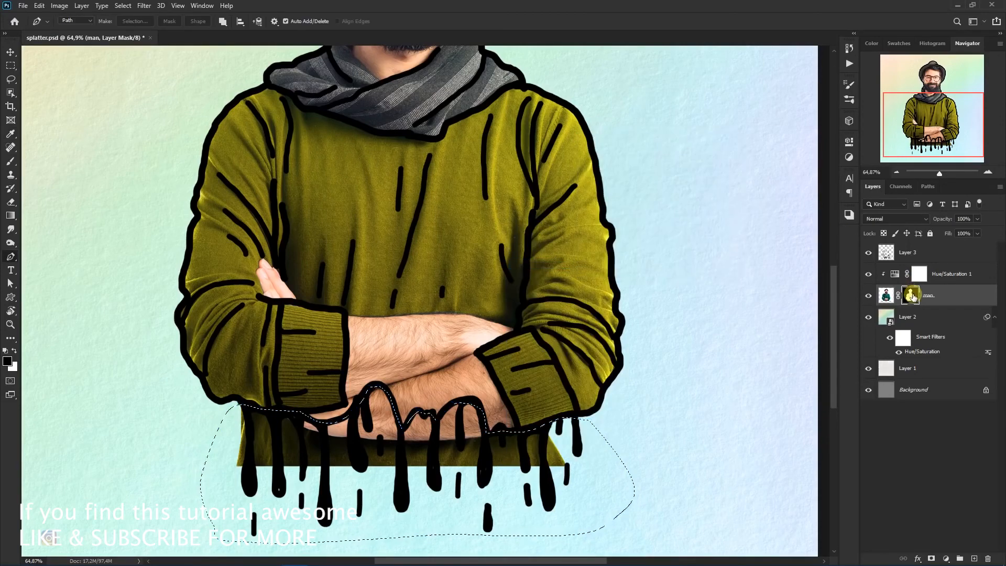
Paint the man layer's mask black inside the selection with a 300 px brush, hiding the sweater and forearm below the drip line, and deselect
right_click(11, 160)
click(42, 157)
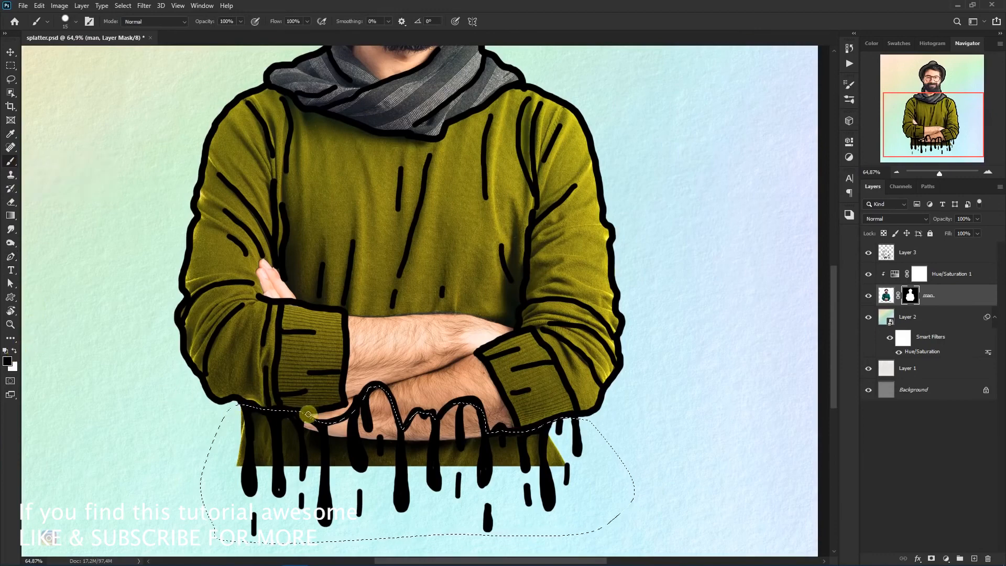
key(bracketright)
key(bracketright)
key(bracketright)
key(bracketright)
key(bracketright)
key(bracketright)
key(bracketright)
key(bracketright)
key(bracketright)
key(bracketright)
key(bracketright)
key(bracketright)
key(bracketright)
key(bracketright)
key(bracketright)
key(bracketright)
key(bracketright)
key(bracketright)
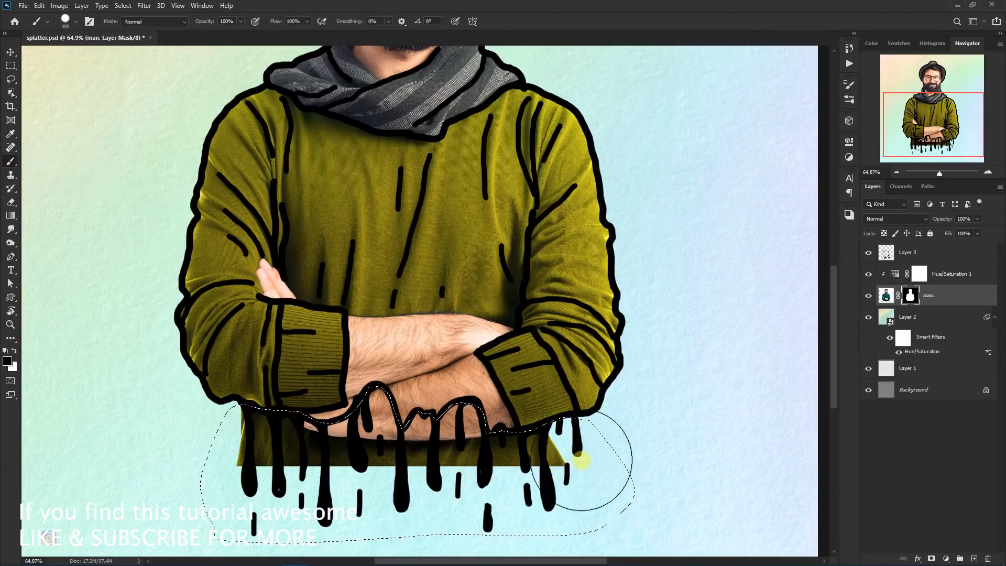
drag(582, 460, 236, 440)
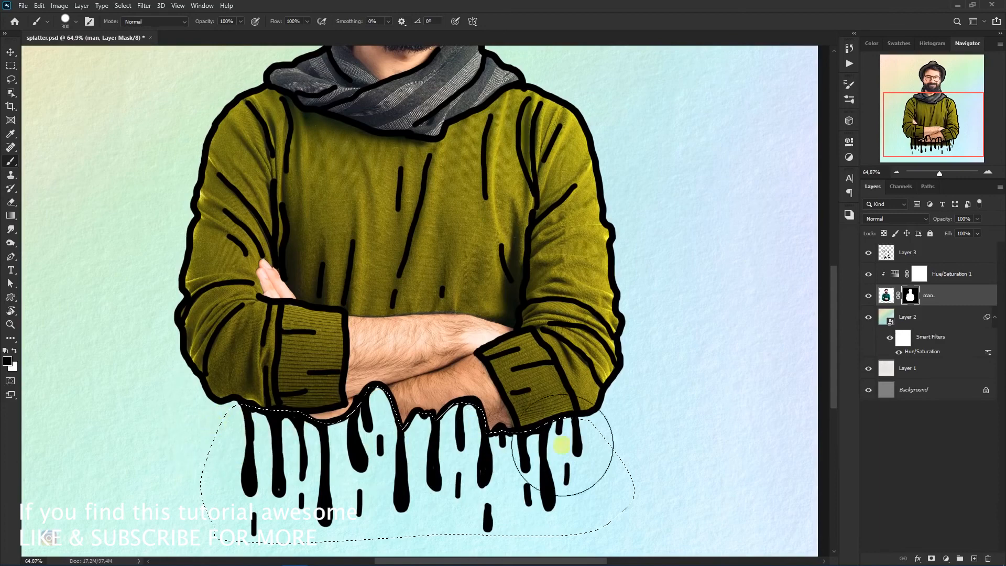
key(ctrl+d)
scroll(401, 414, down, 2)
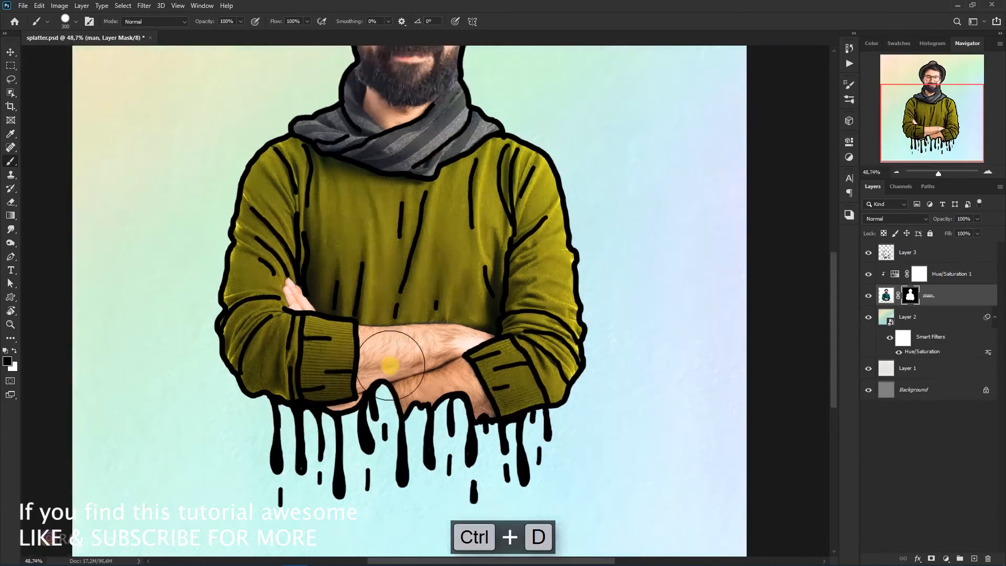
scroll(389, 366, down, 3)
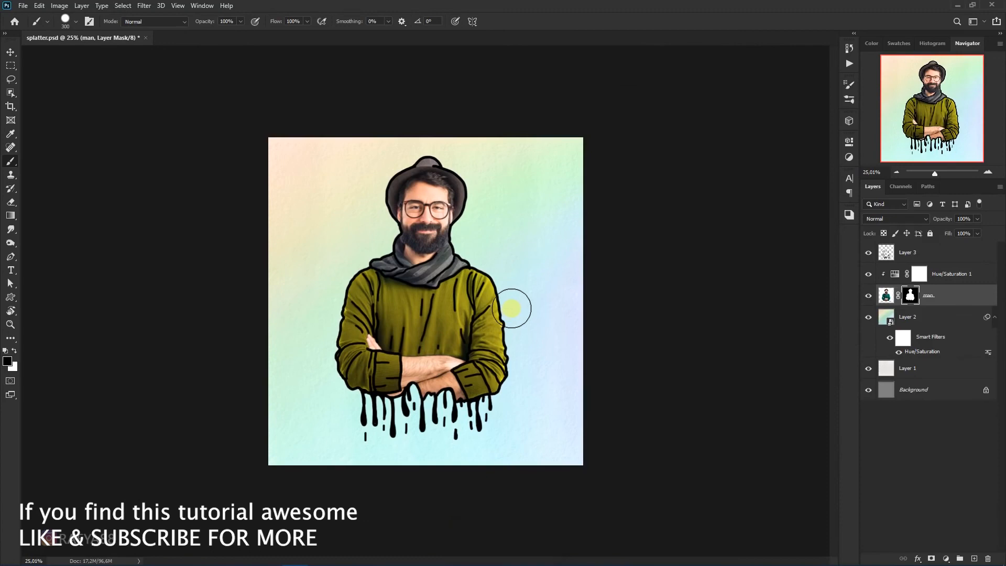
Add a new empty layer directly above Layer 2, behind the man
scroll(513, 309, up, 1)
click(925, 320)
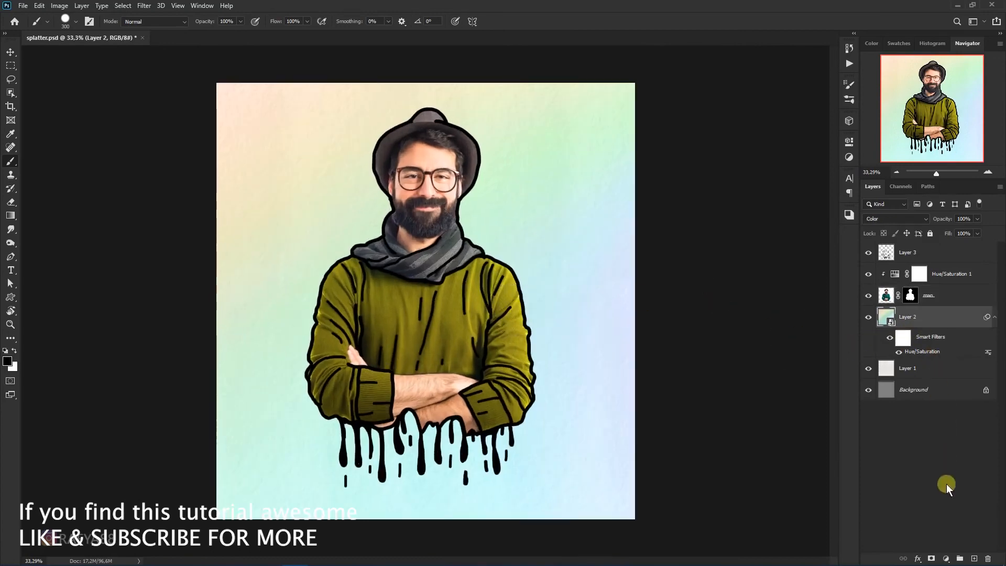
scroll(471, 337, up, 1)
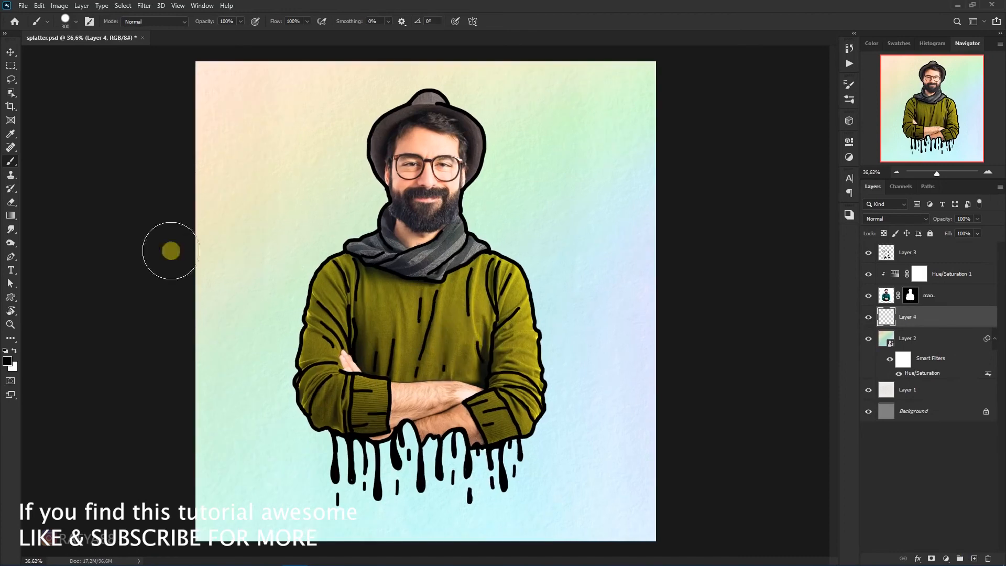
Choose the 504 px splat7 brush from the splatter_photoshop_brushes set
right_click(323, 205)
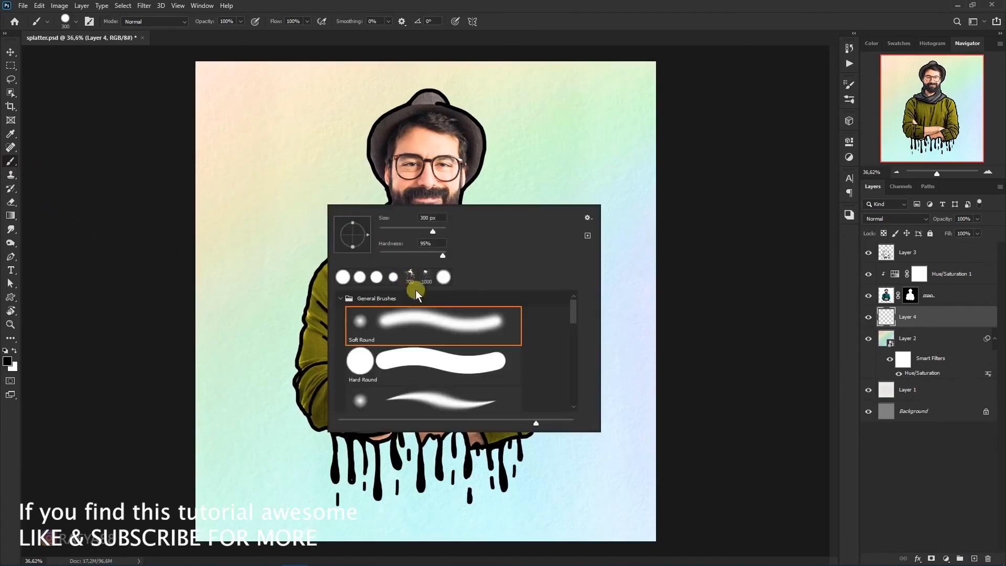
click(342, 300)
scroll(363, 335, down, 5)
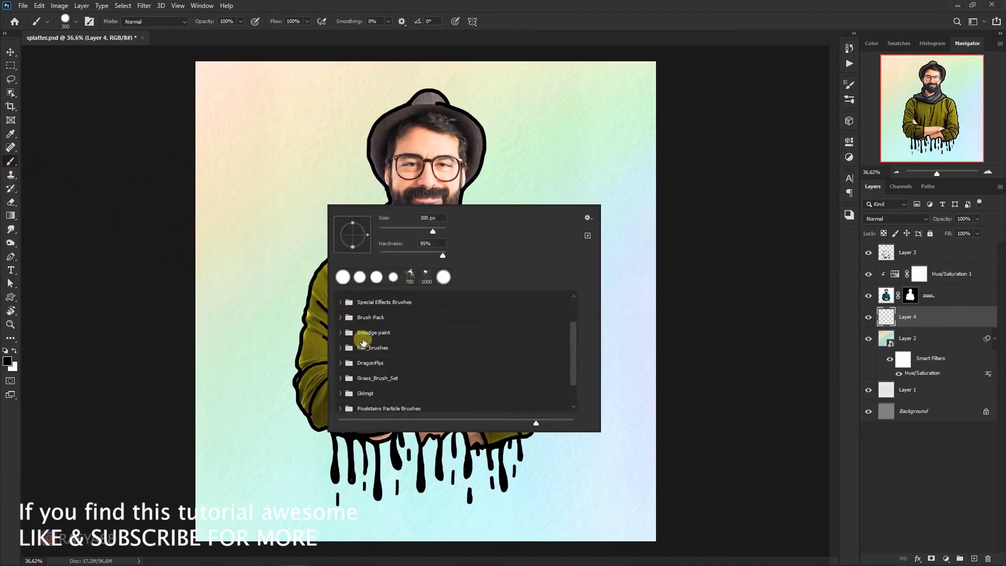
click(344, 404)
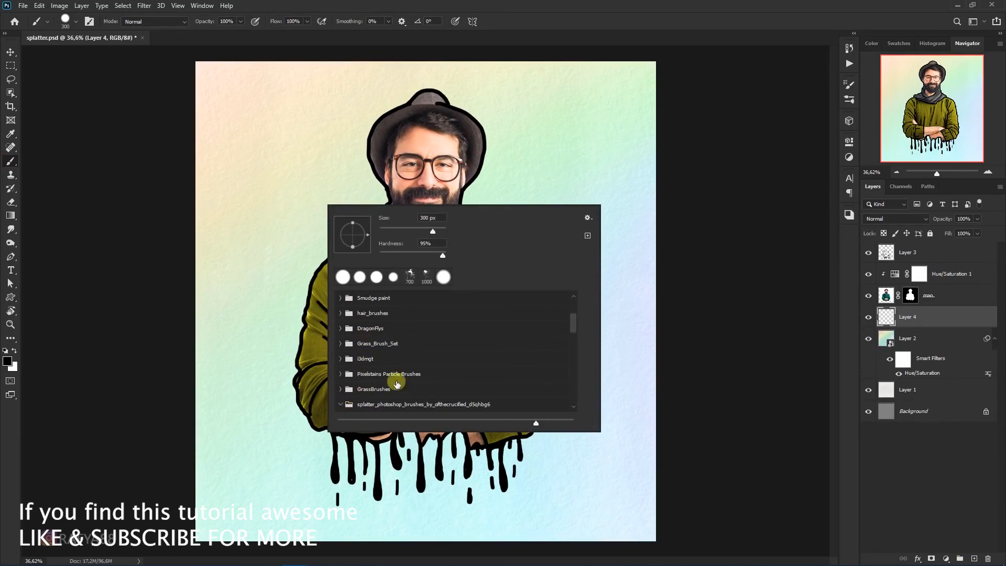
scroll(398, 356, down, 5)
scroll(401, 348, down, 3)
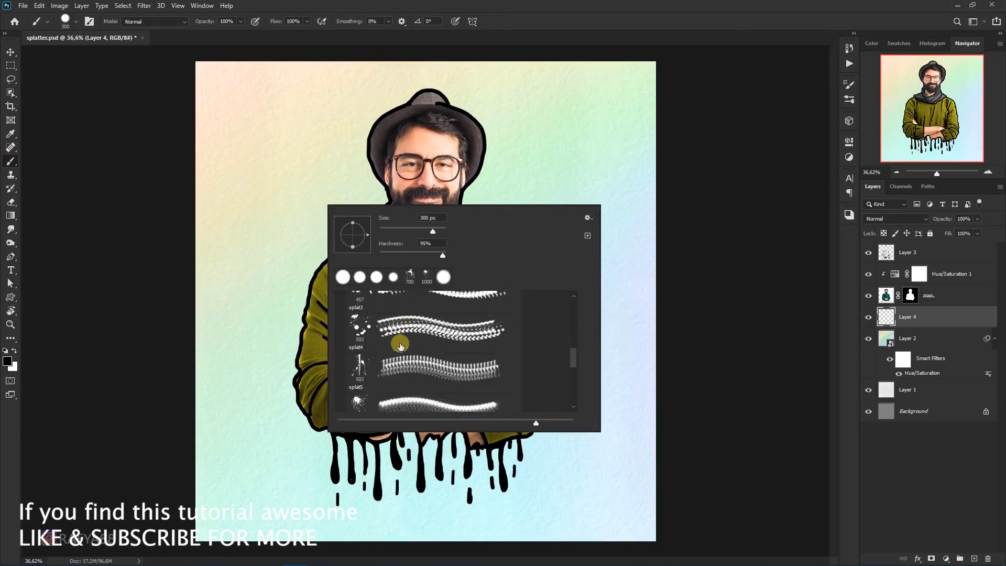
scroll(399, 339, down, 2)
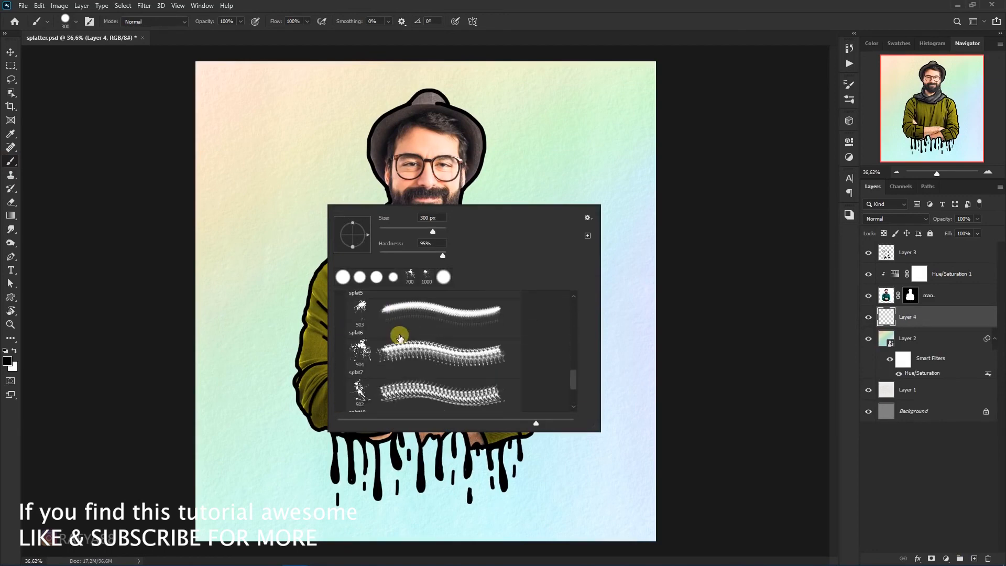
click(382, 330)
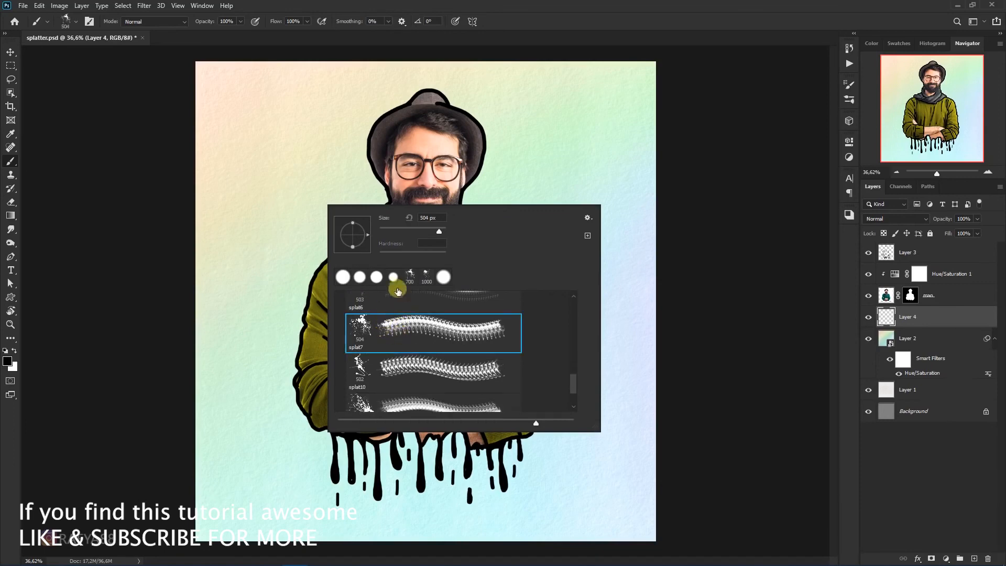
click(505, 21)
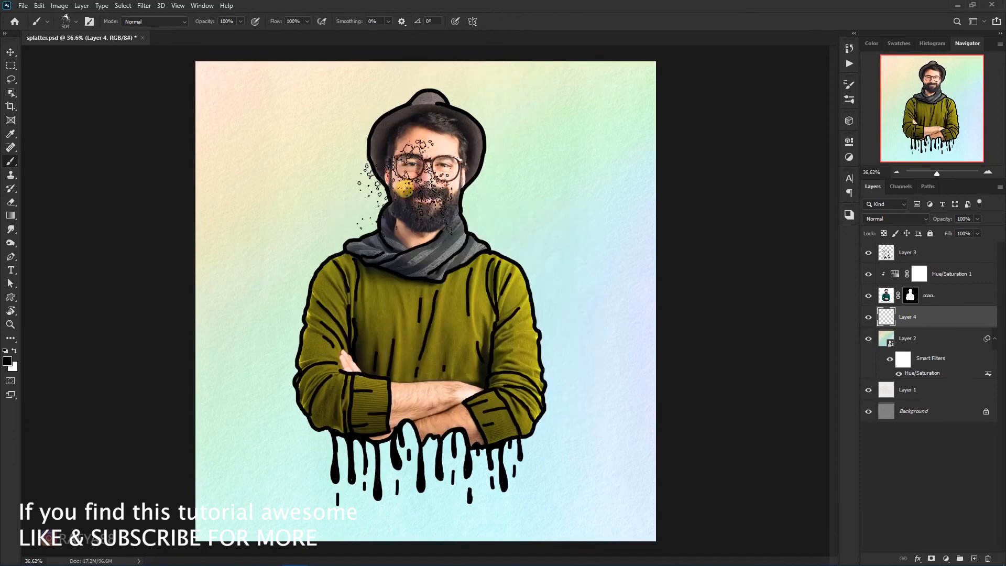
Sample the sweater's olive colour, enlarge the splatter brush to 900 px and stamp a splatter above the man's left-hand shoulder in the image
alt+click(386, 298)
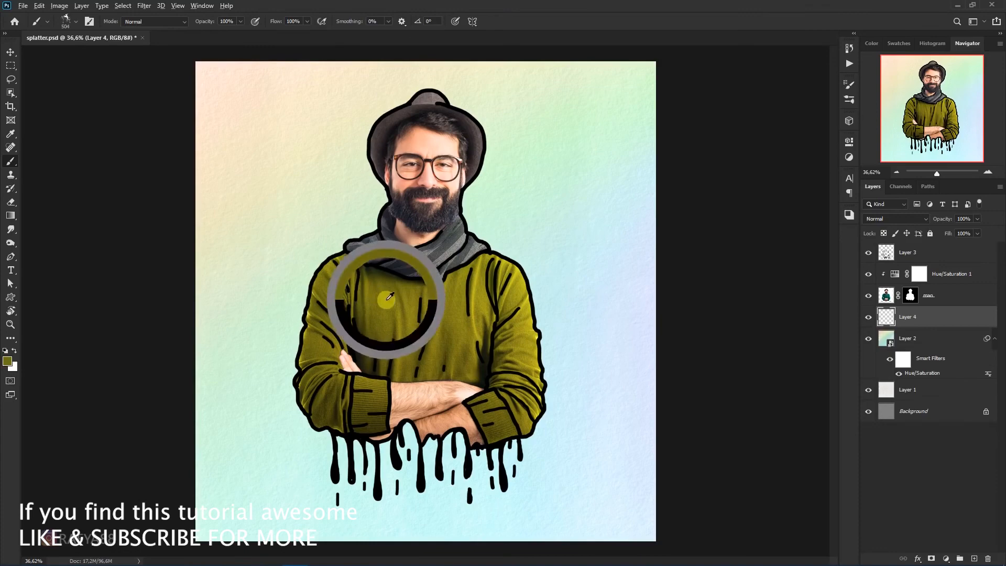
key(bracketright)
key(bracketright)
key(bracketright)
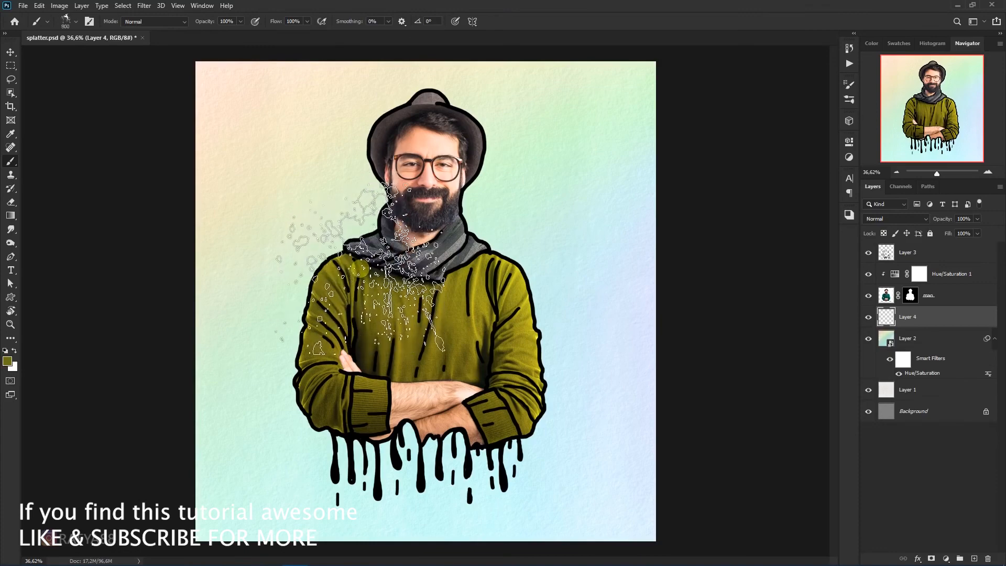
key(bracketright)
click(366, 263)
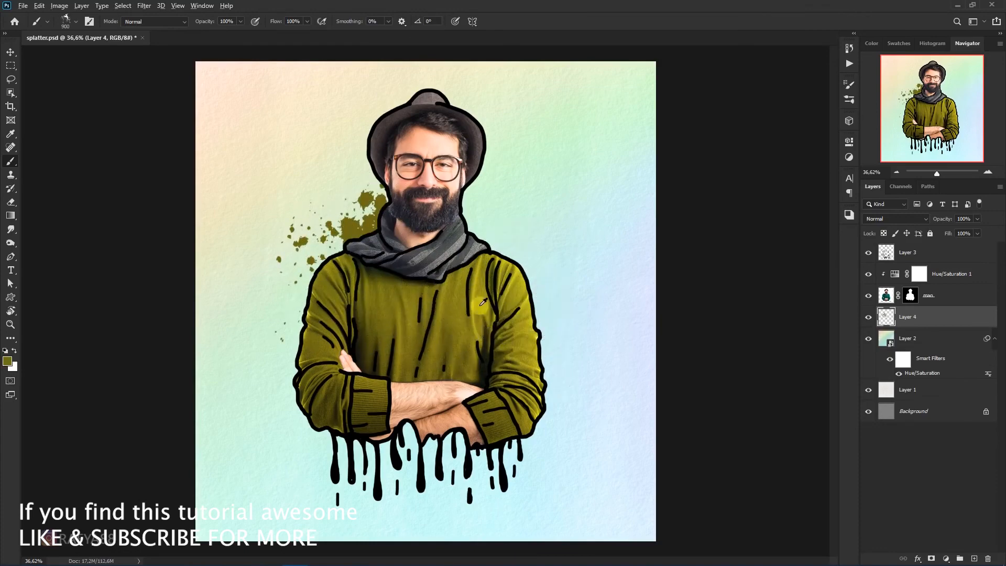
Sample a lighter olive from the sweater's chest and stamp a second splatter behind the right-hand shoulder in the image
alt+click(482, 298)
click(532, 280)
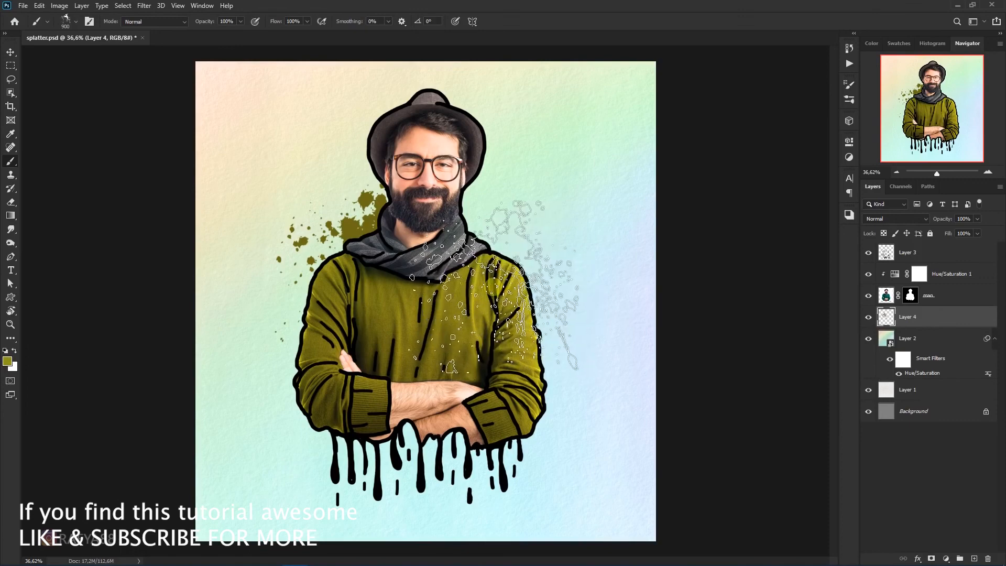
scroll(506, 201, down, 4)
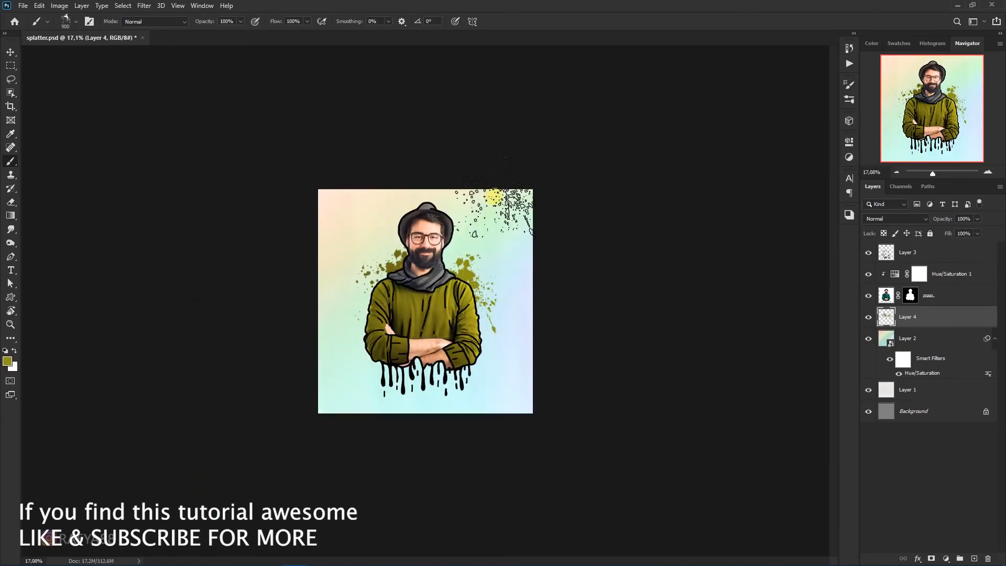
scroll(529, 188, up, 2)
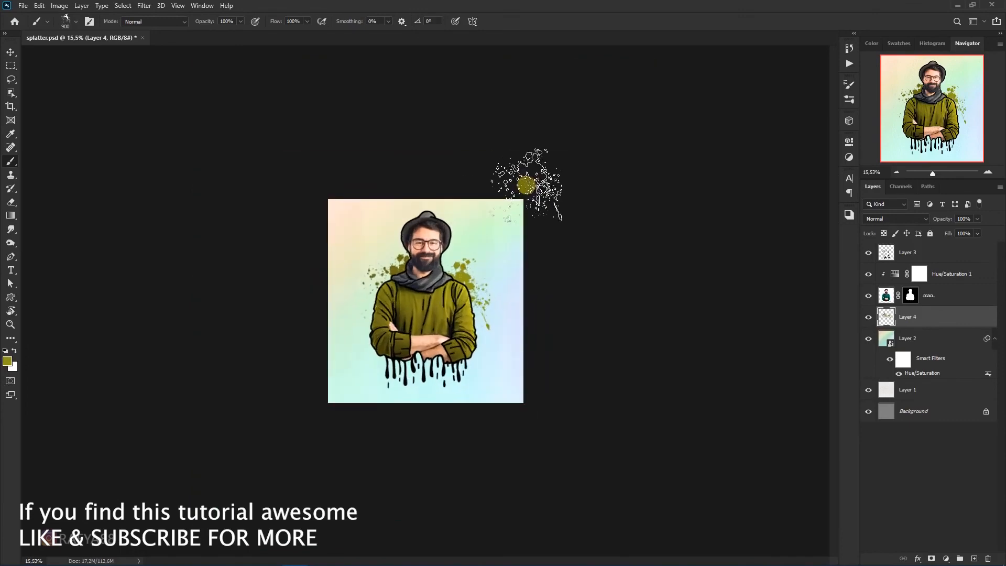
scroll(530, 183, up, 2)
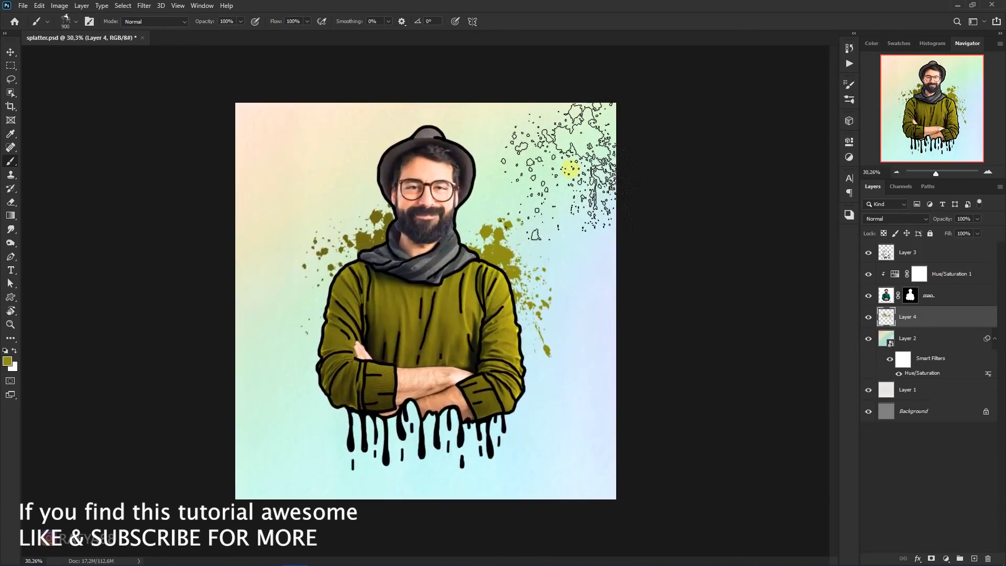